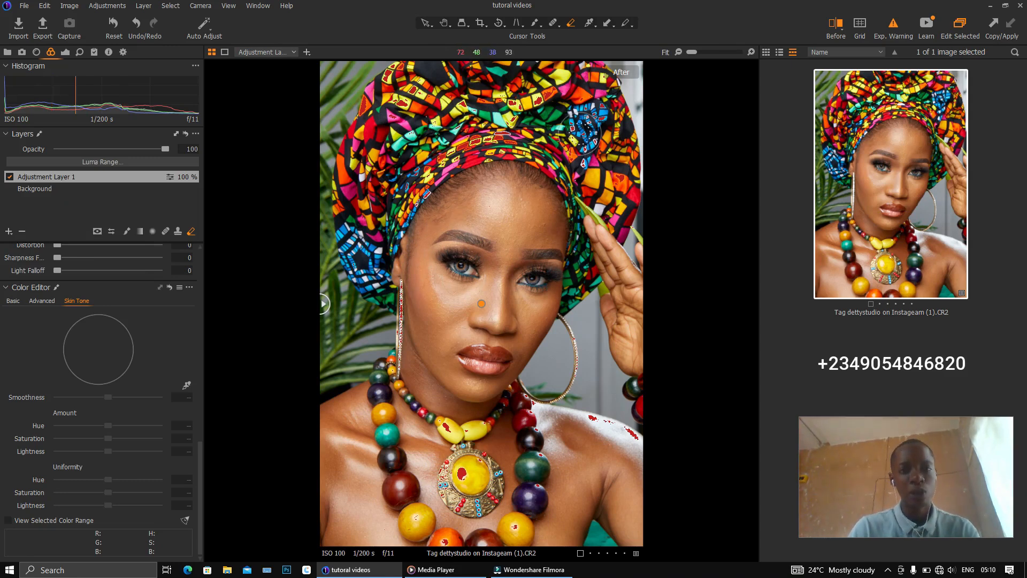
# Hide the exposure warning overlay and show it again to compare the overexposed areas of the portrait
pyautogui.click(893, 30)
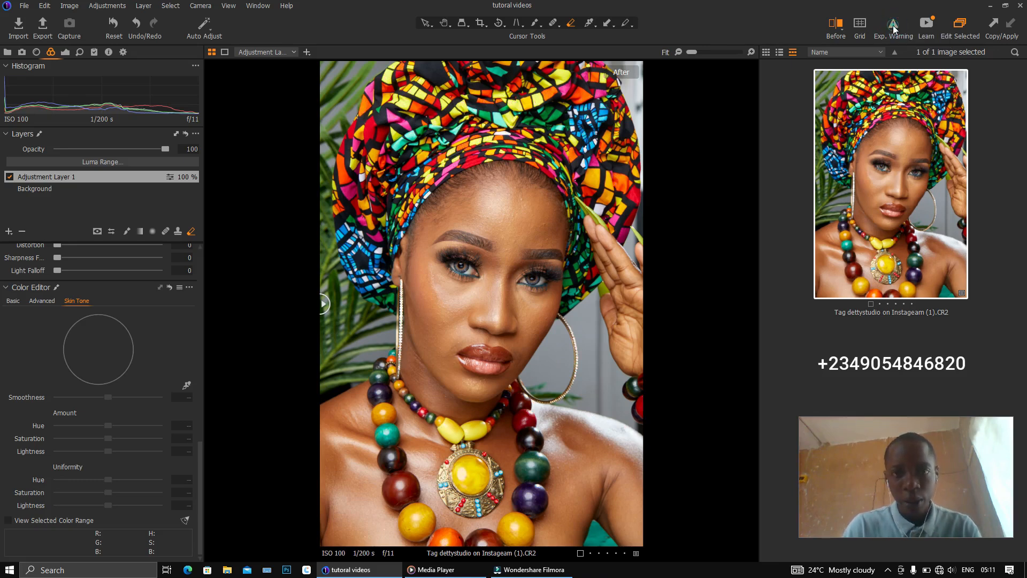
pyautogui.click(893, 30)
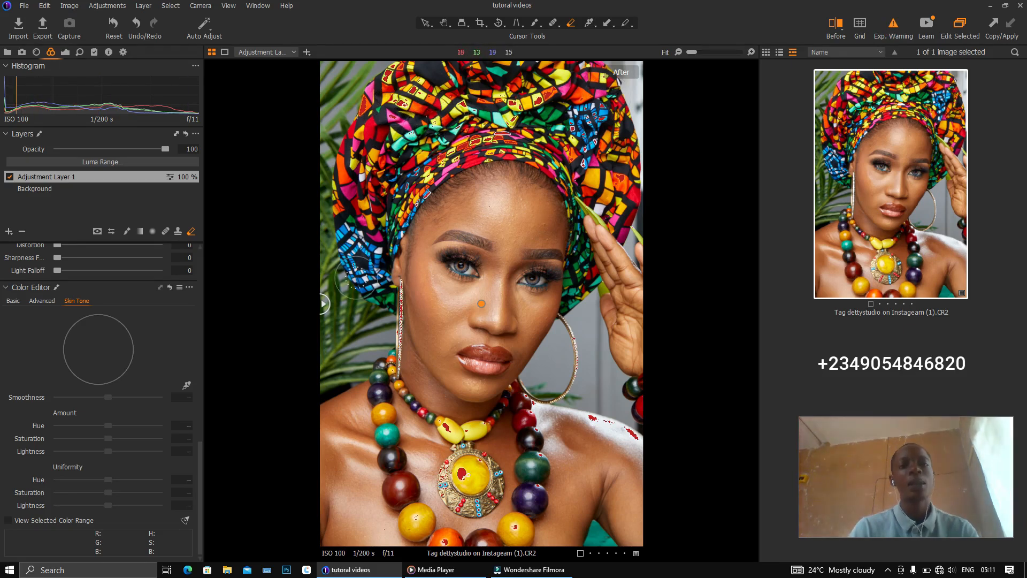
# Set Exposure to -0.55 and the High Dynamic Range Black value to 24 on Adjustment Layer 1
pyautogui.scroll(10, 78, 296)
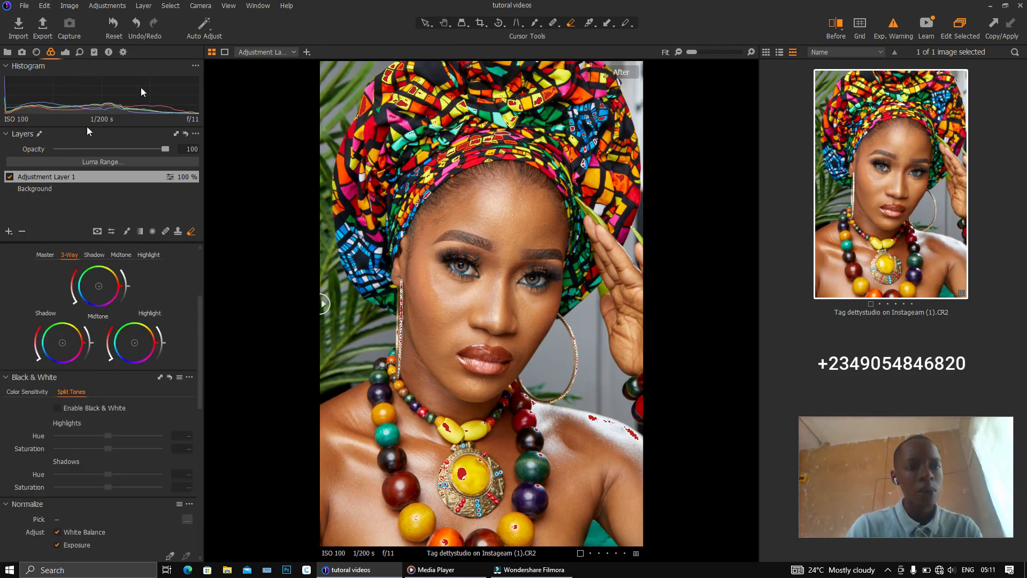
pyautogui.click(65, 53)
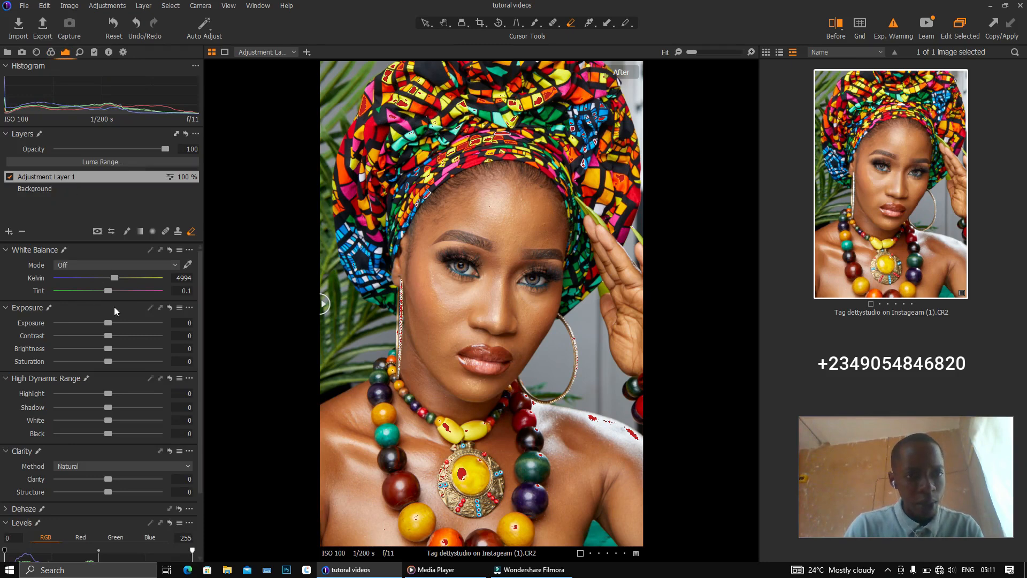
pyautogui.moveTo(108, 325); pyautogui.dragTo(101, 325)
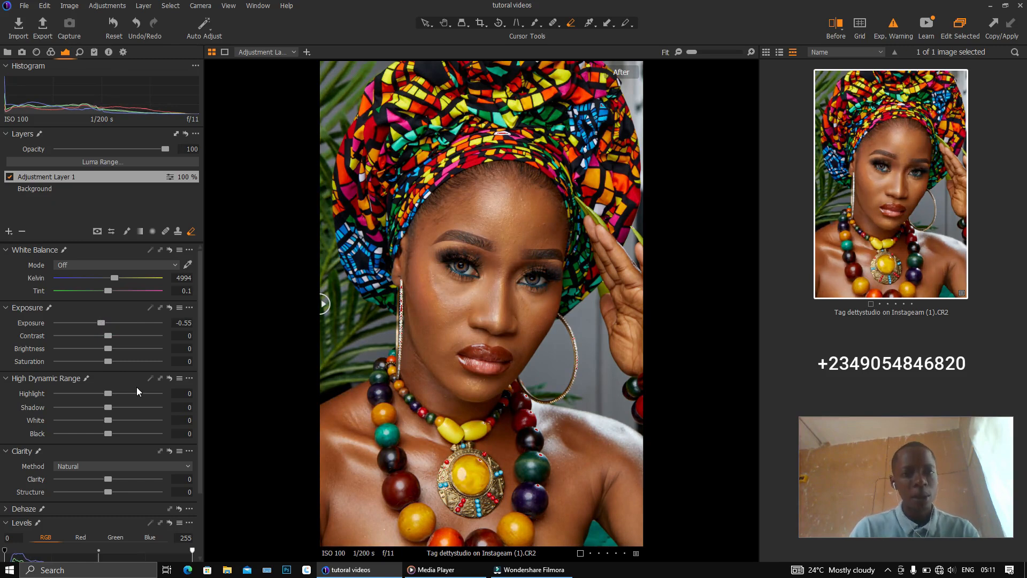
pyautogui.click(110, 409)
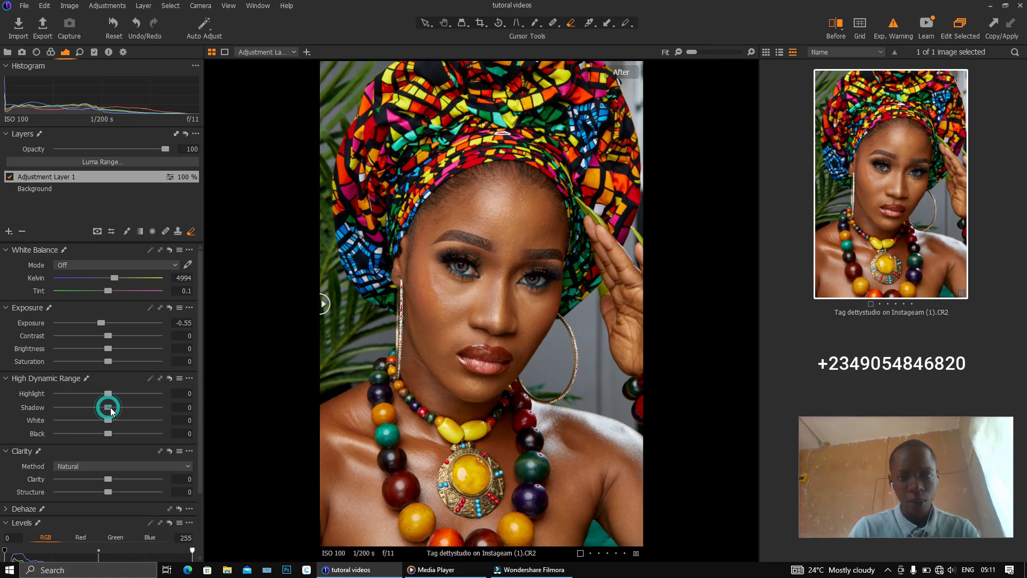
pyautogui.moveTo(114, 410); pyautogui.dragTo(109, 410)
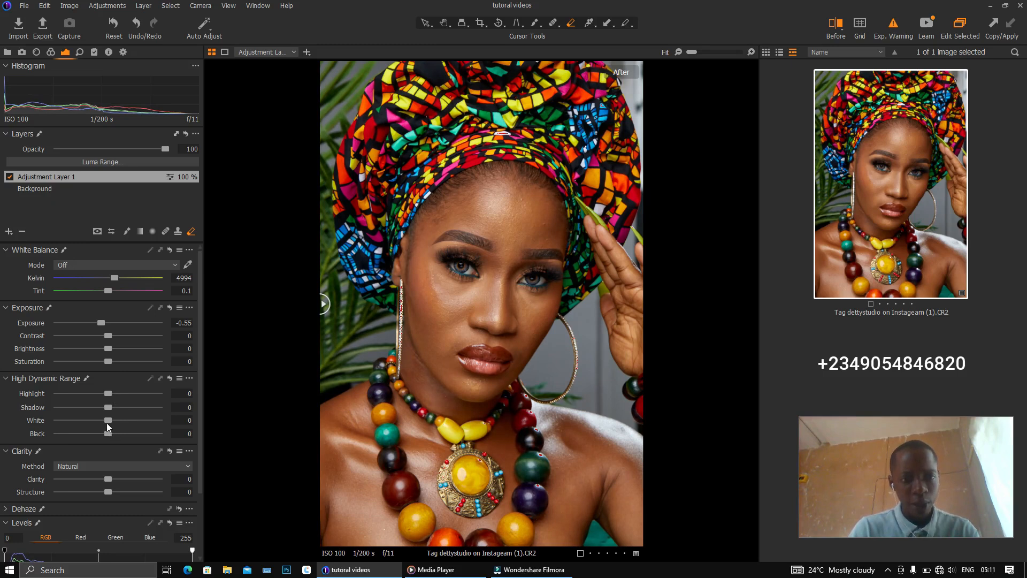
pyautogui.moveTo(107, 434); pyautogui.dragTo(118, 431)
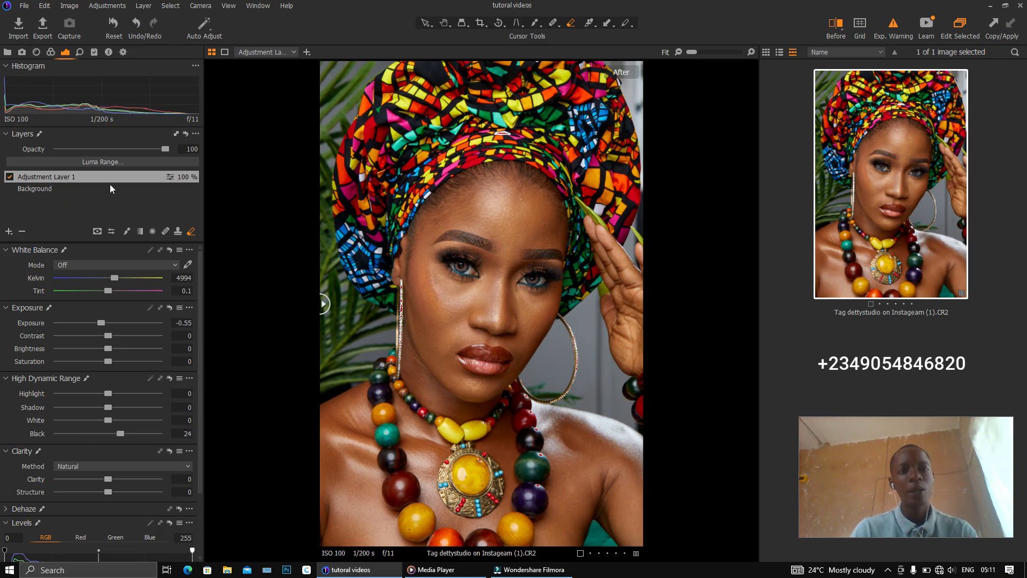
# Return to the color tools and add a new filled adjustment layer above Adjustment Layer 1
pyautogui.click(51, 55)
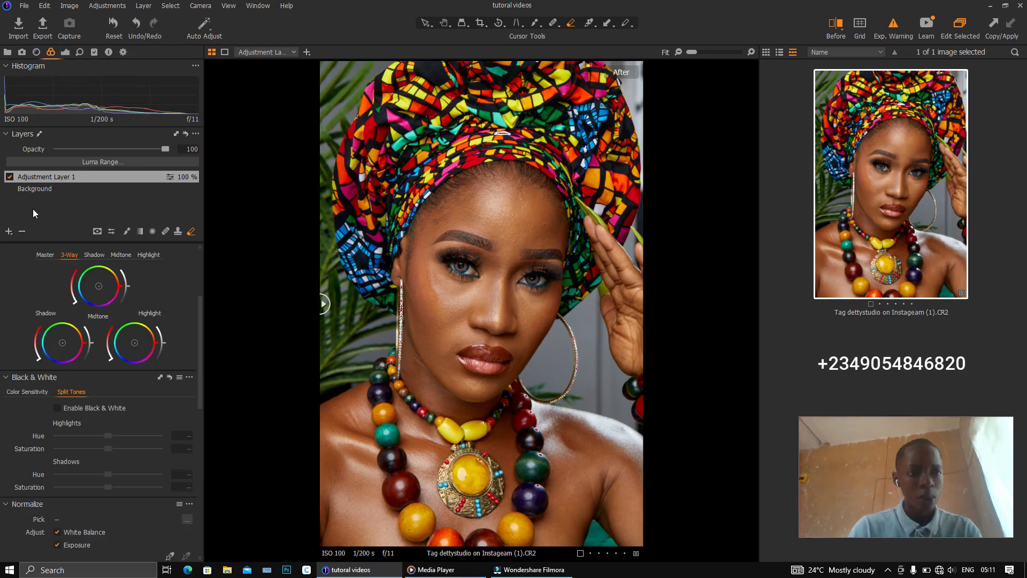
pyautogui.click(8, 232)
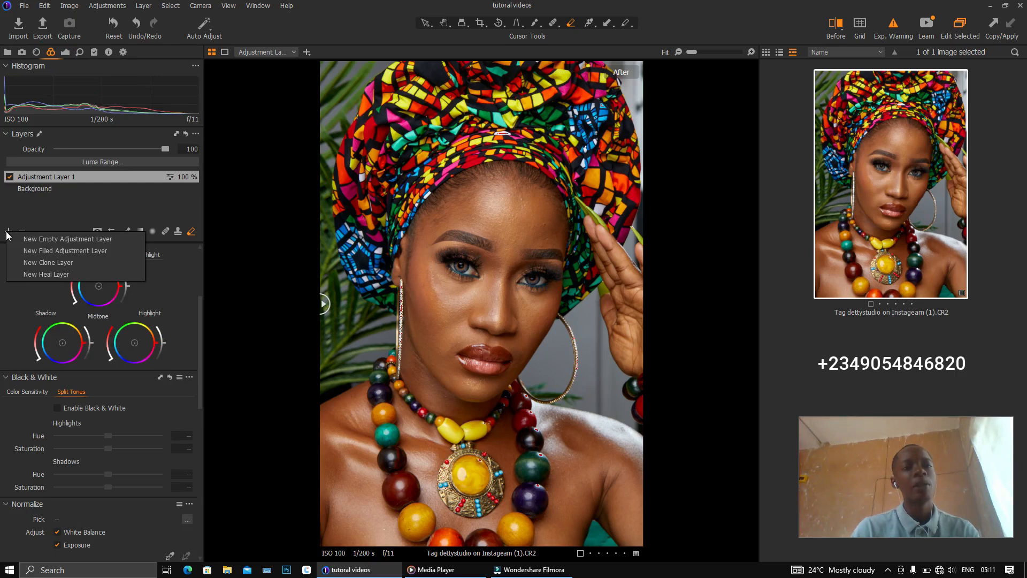
pyautogui.click(63, 251)
# Collapse the Color Editor tool and look through the other color tools in the scrollable area
pyautogui.moveTo(199, 313); pyautogui.dragTo(202, 521)
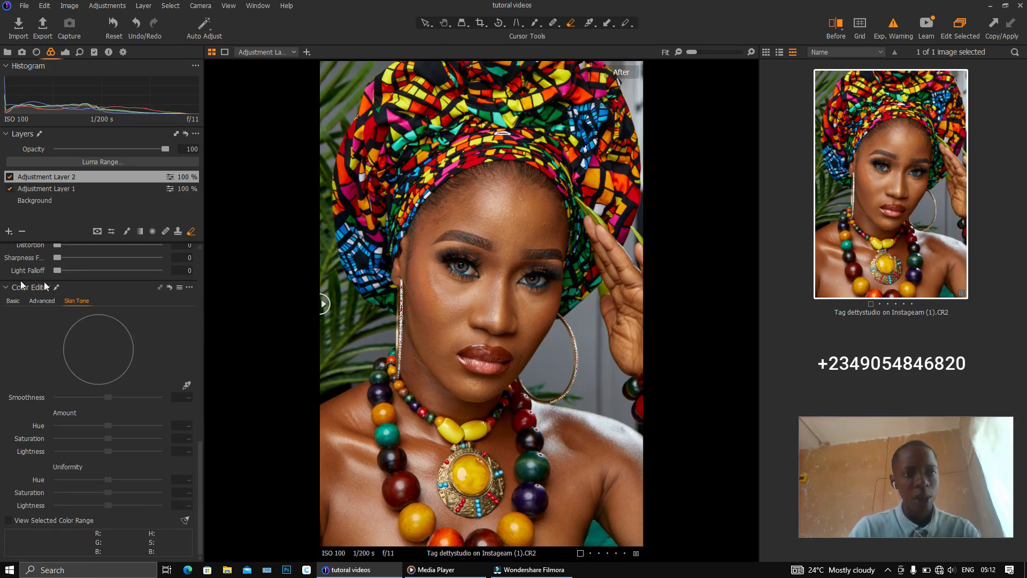
pyautogui.moveTo(40, 286)
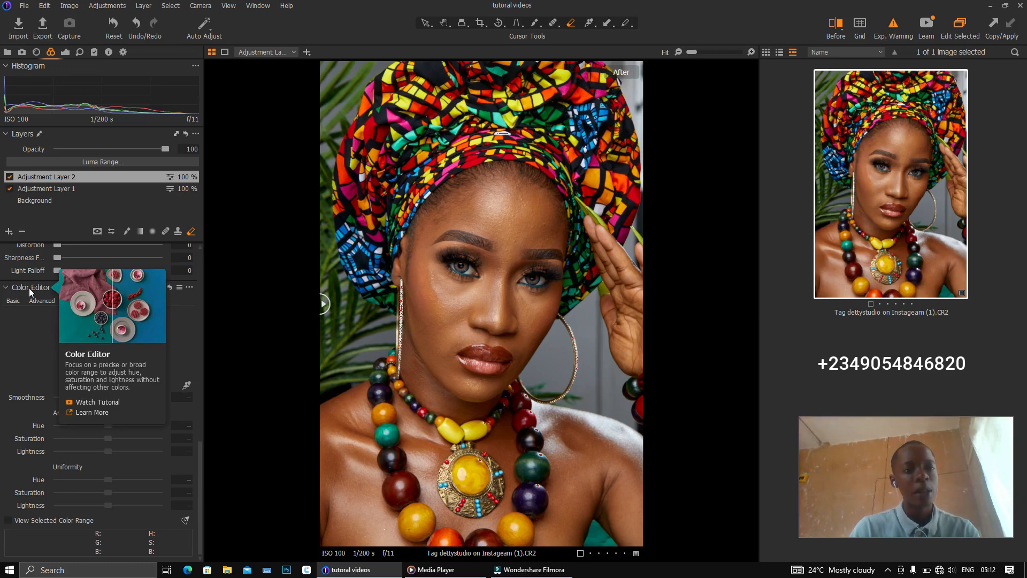
pyautogui.click(24, 287)
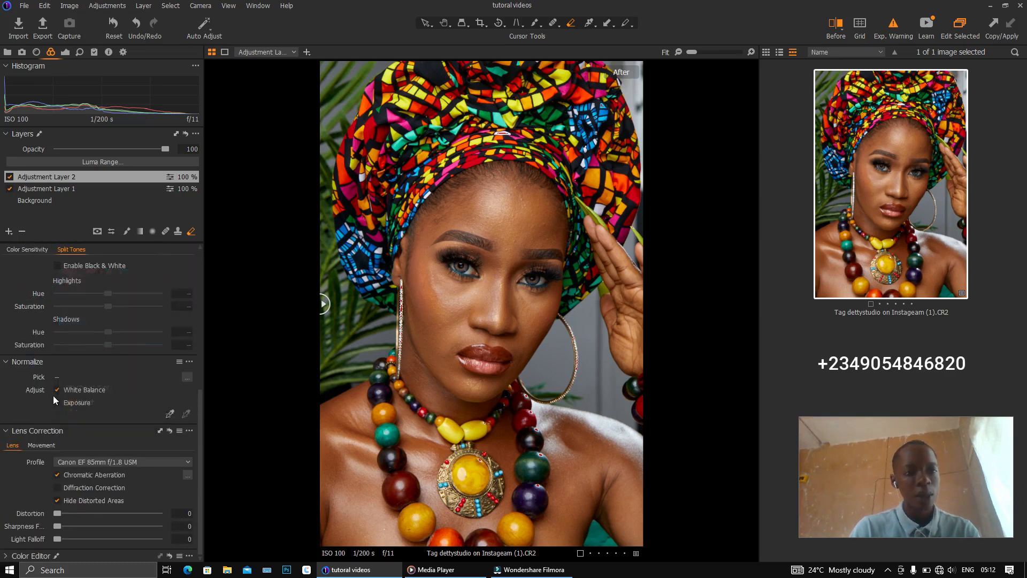
pyautogui.scroll(2, 53, 396)
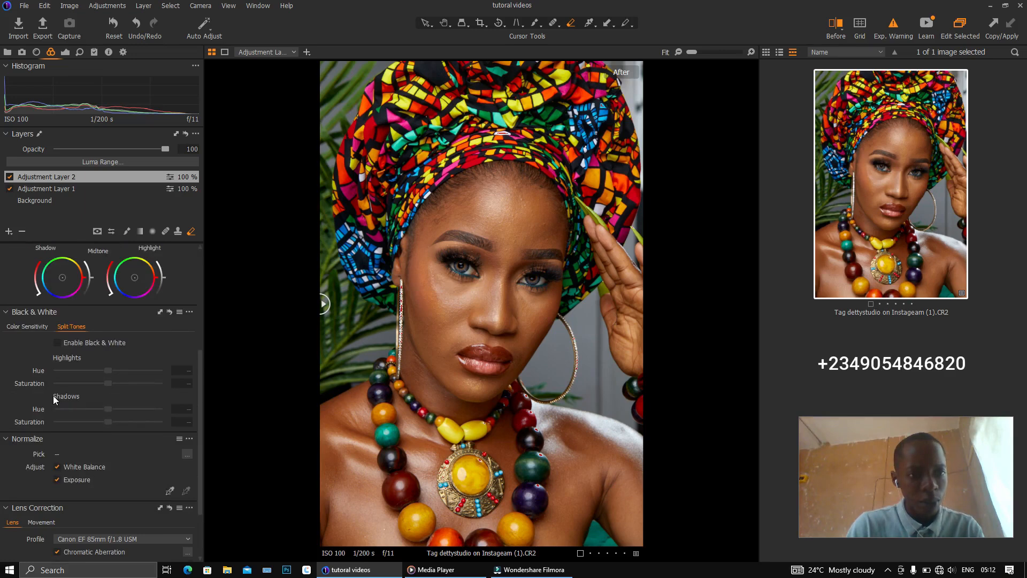
pyautogui.scroll(-2, 53, 399)
pyautogui.scroll(1, 136, 362)
pyautogui.scroll(5, 136, 362)
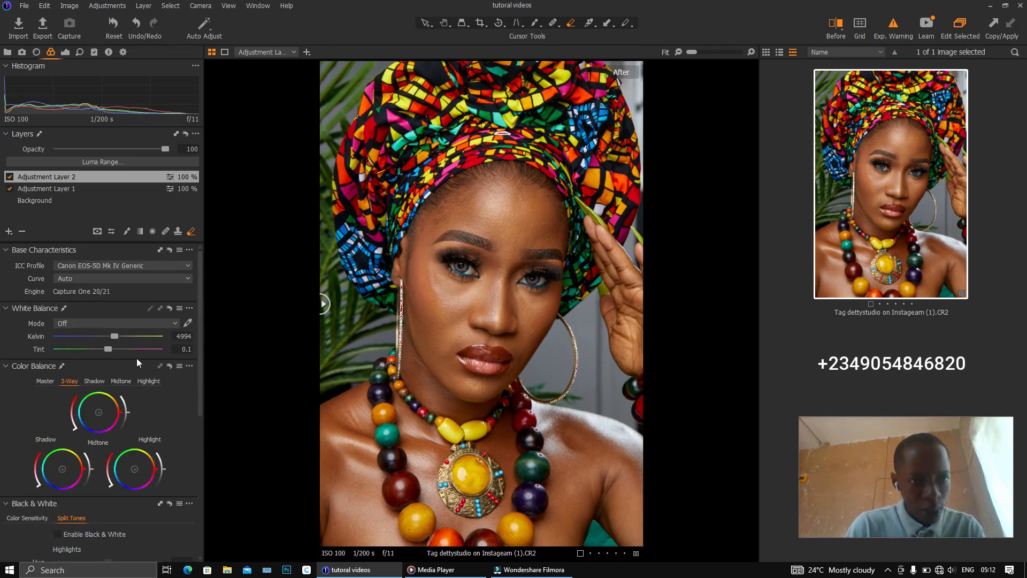
pyautogui.scroll(-6, 136, 363)
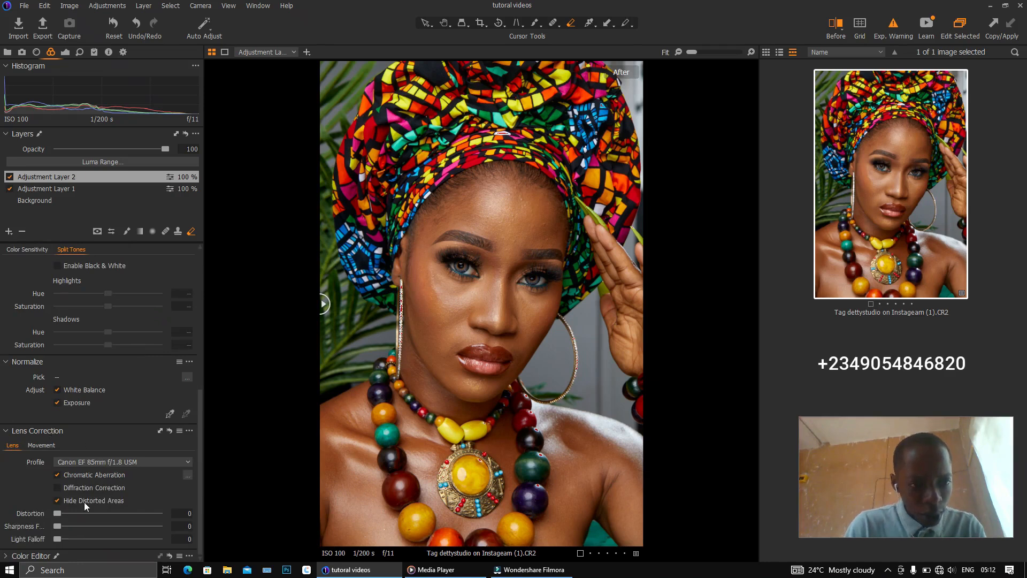
# Expand the Color Editor and move it to the pinned tool area
pyautogui.click(31, 556)
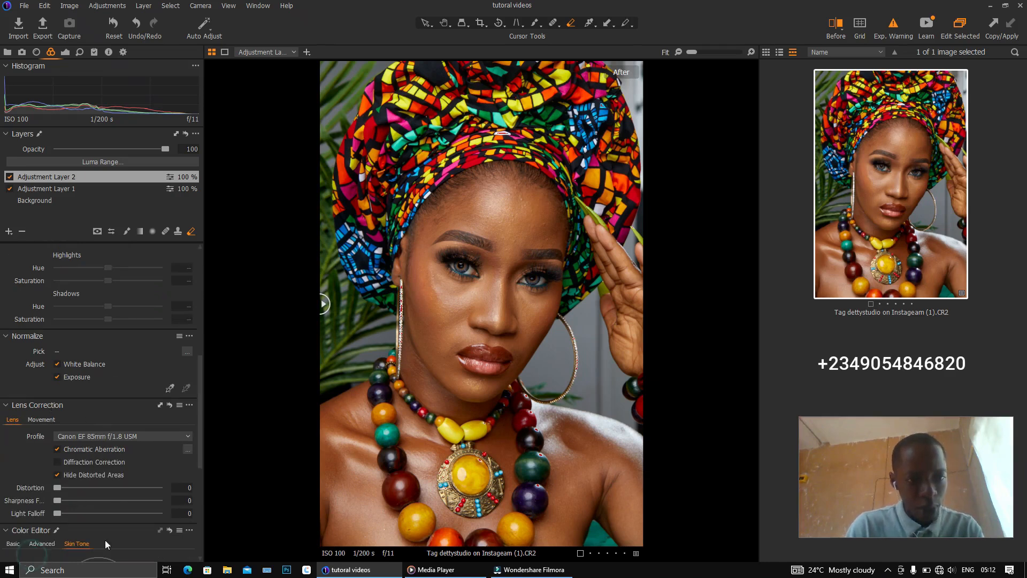
pyautogui.click(189, 531)
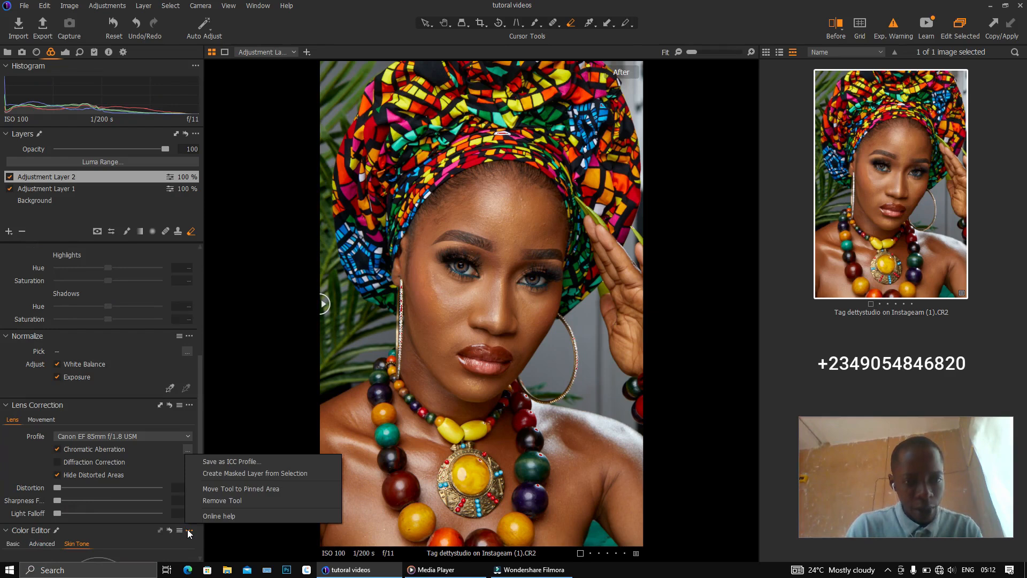
pyautogui.click(252, 489)
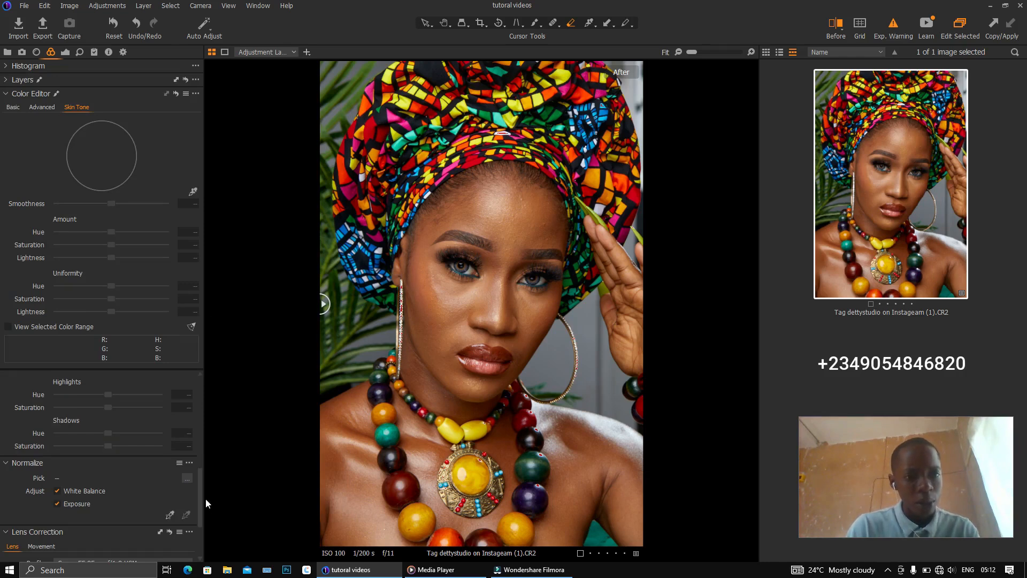
# Remove the pinned Color Editor tool from the color workspace
pyautogui.moveTo(201, 493); pyautogui.dragTo(200, 468)
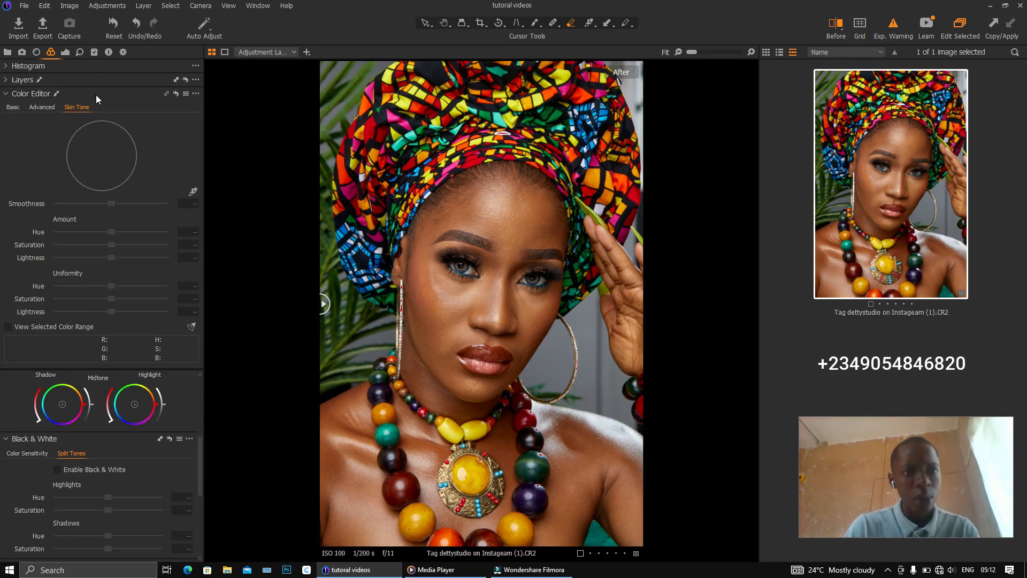
pyautogui.click(195, 95)
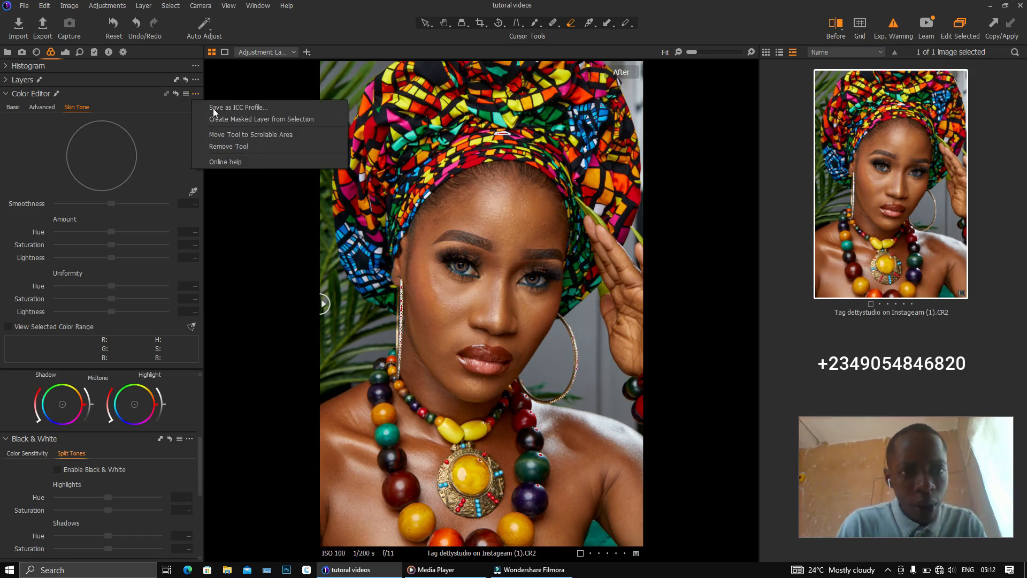
pyautogui.click(236, 146)
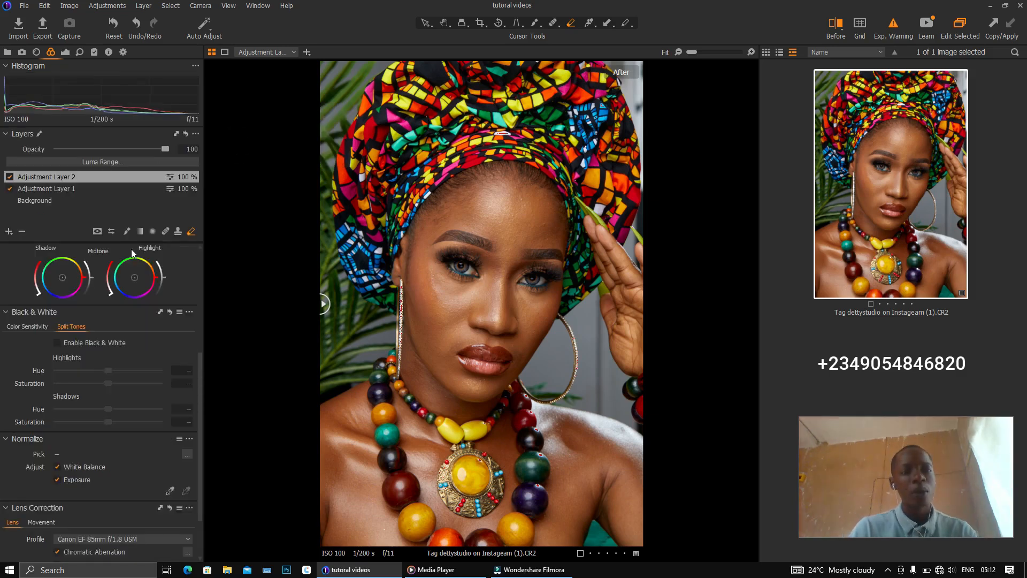
# Add the Color Editor tool back to the color tools and switch it to Skin Tone mode
pyautogui.scroll(4, 137, 375)
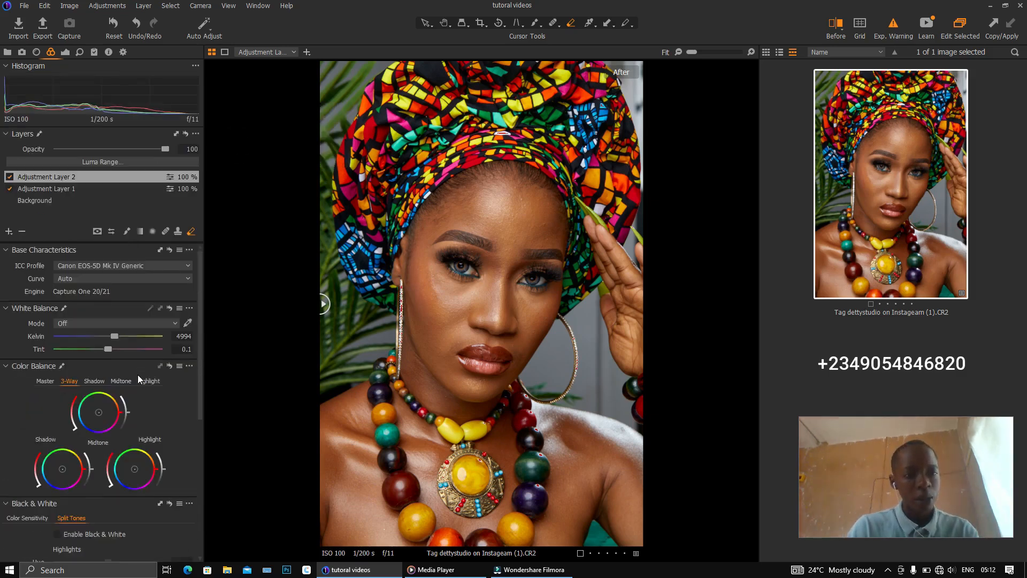
pyautogui.rightClick(123, 250)
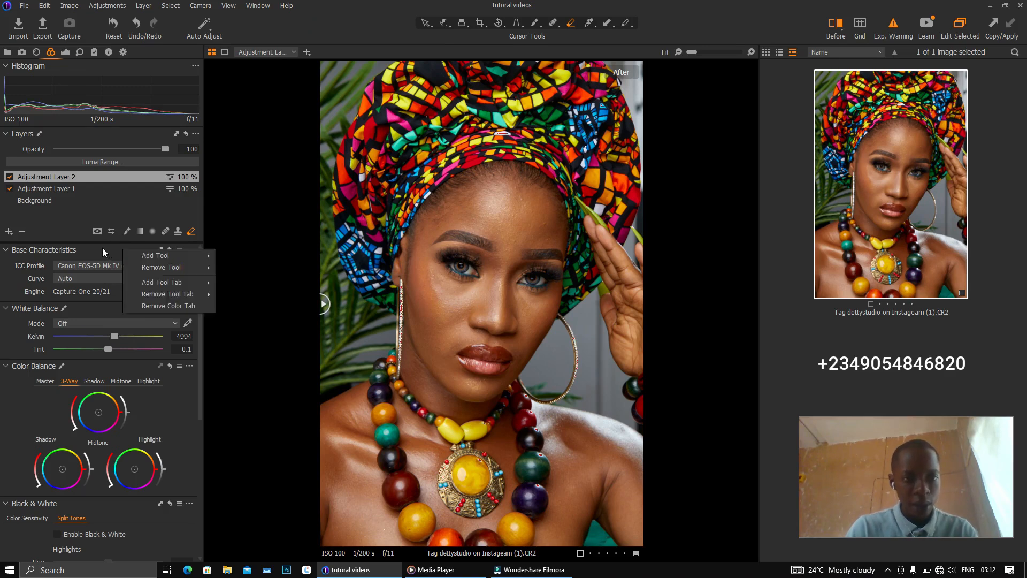
pyautogui.moveTo(163, 261)
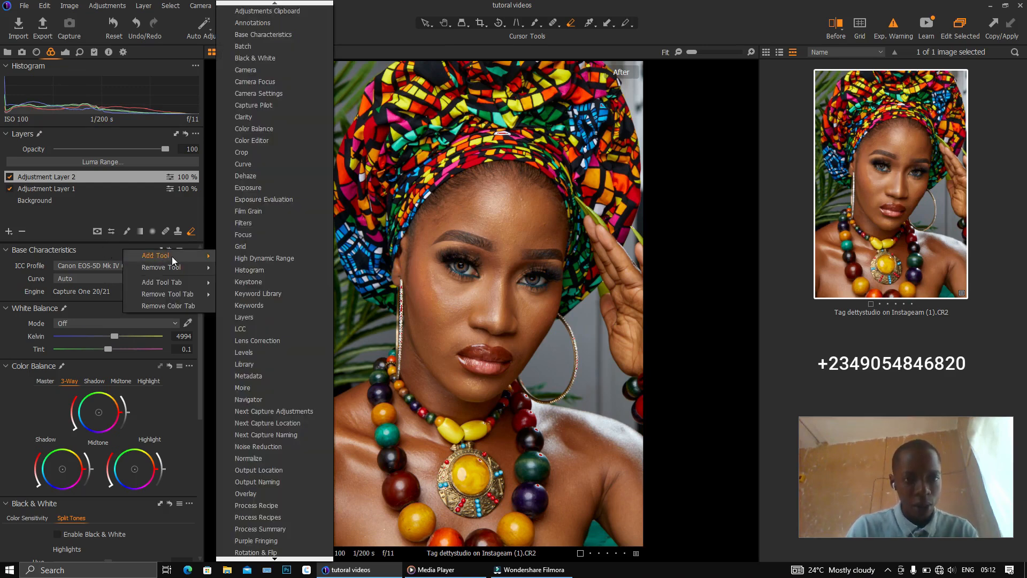
pyautogui.click(273, 141)
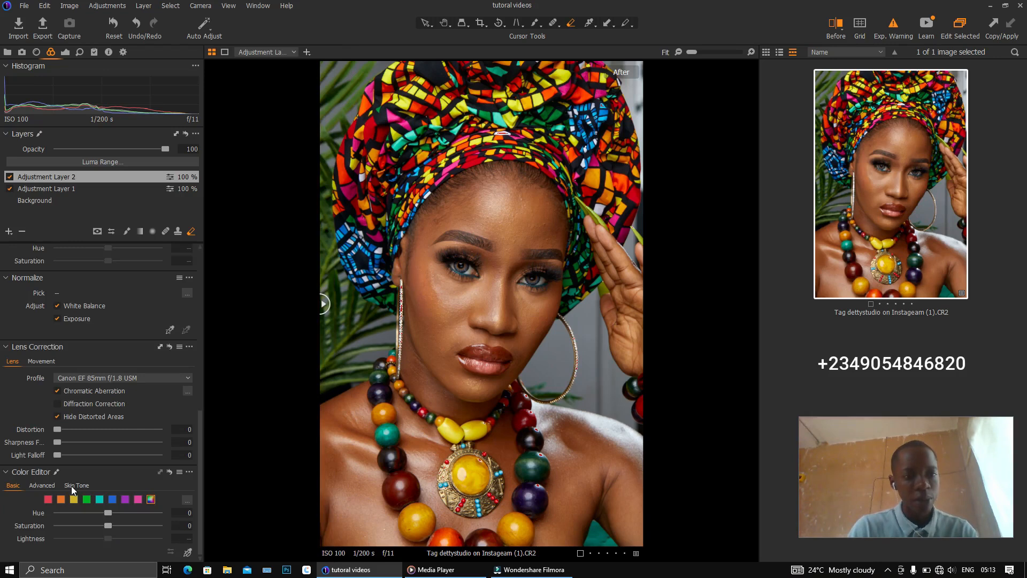
pyautogui.click(74, 485)
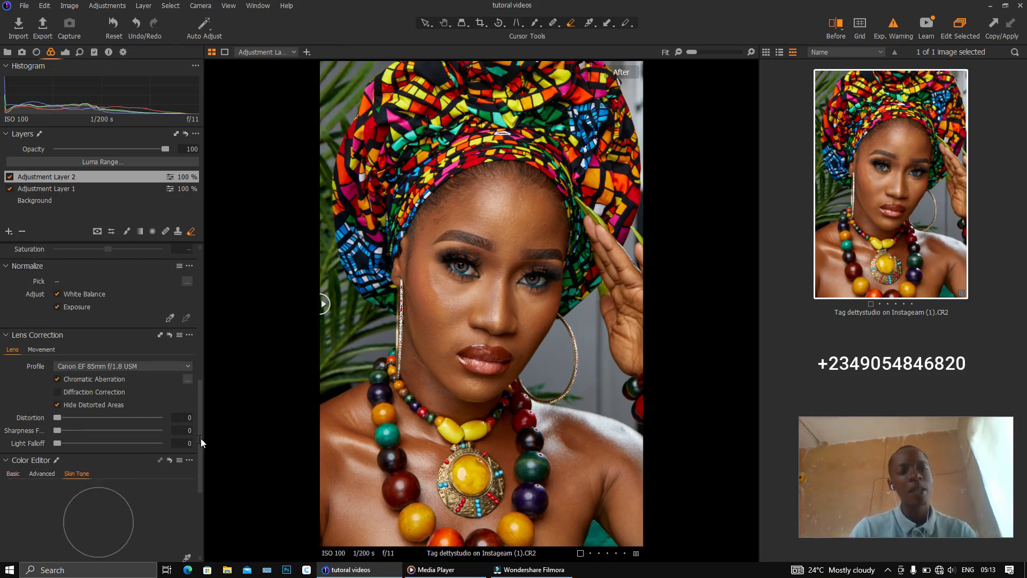
# Sample the skin color from the woman's shoulder with the Skin Tone color picker
pyautogui.moveTo(199, 439); pyautogui.dragTo(202, 500)
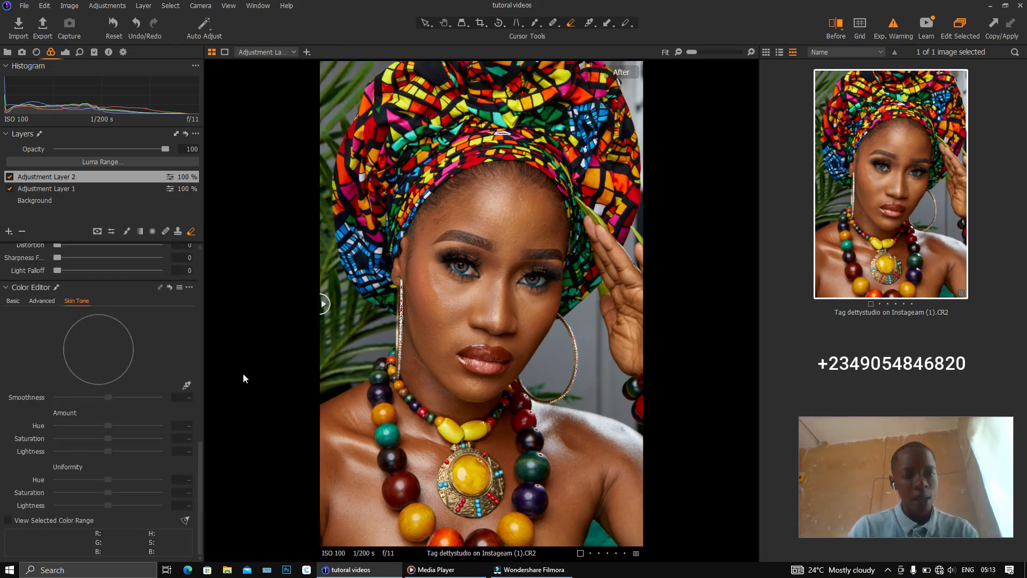
pyautogui.click(187, 385)
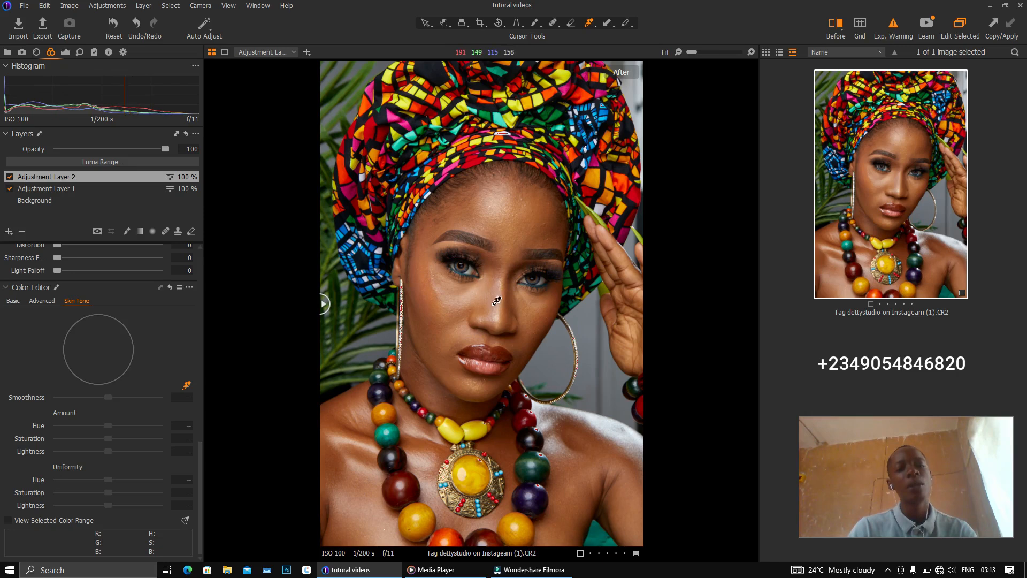
pyautogui.click(354, 431)
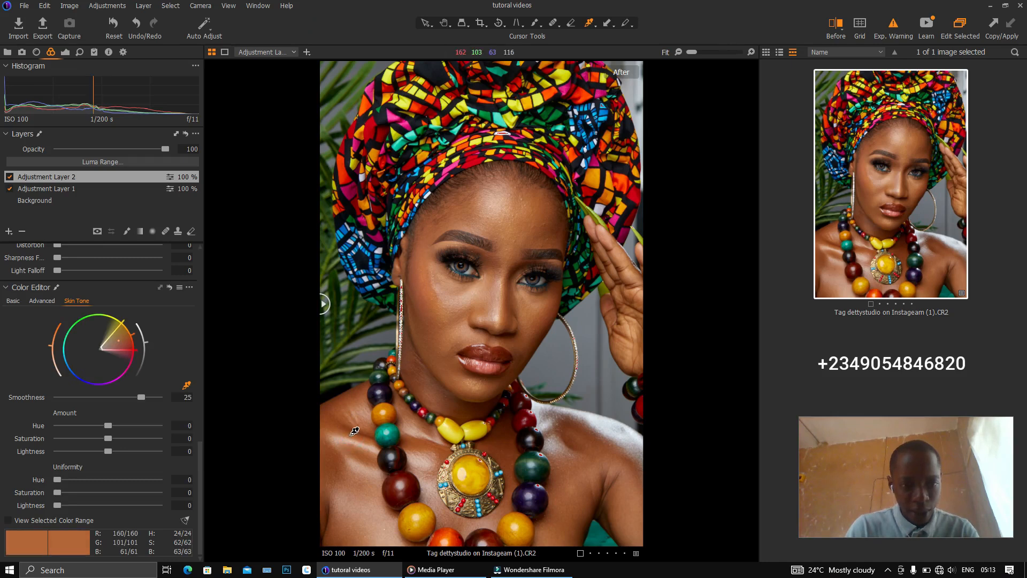
pyautogui.click(354, 431)
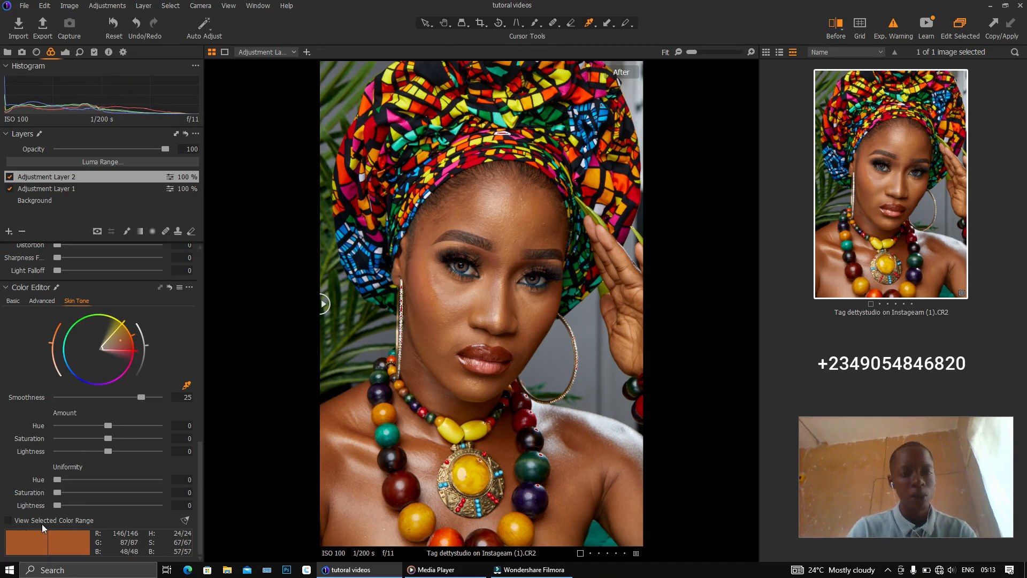
# Preview the selected color range on the portrait and turn the preview off again
pyautogui.click(7, 521)
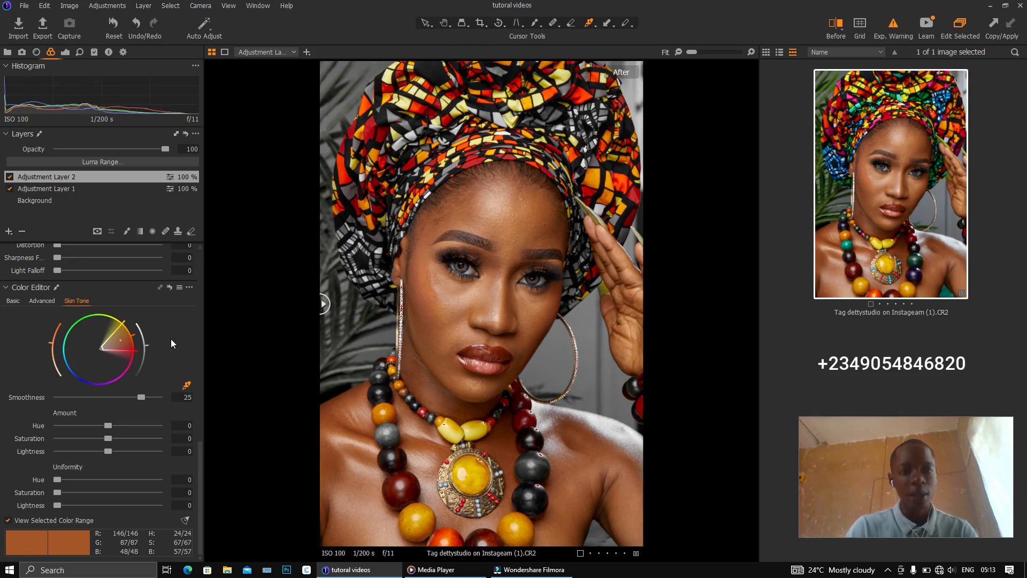
pyautogui.click(8, 521)
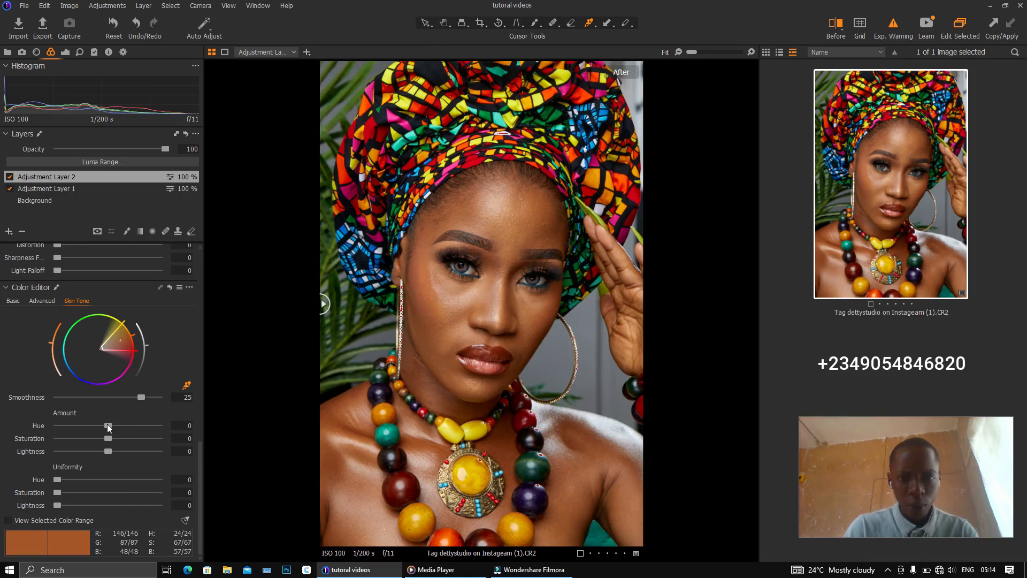
# Set the skin tone Amount values to a hue of -1.9 and a saturation of 5.4
pyautogui.moveTo(107, 424); pyautogui.dragTo(129, 426)
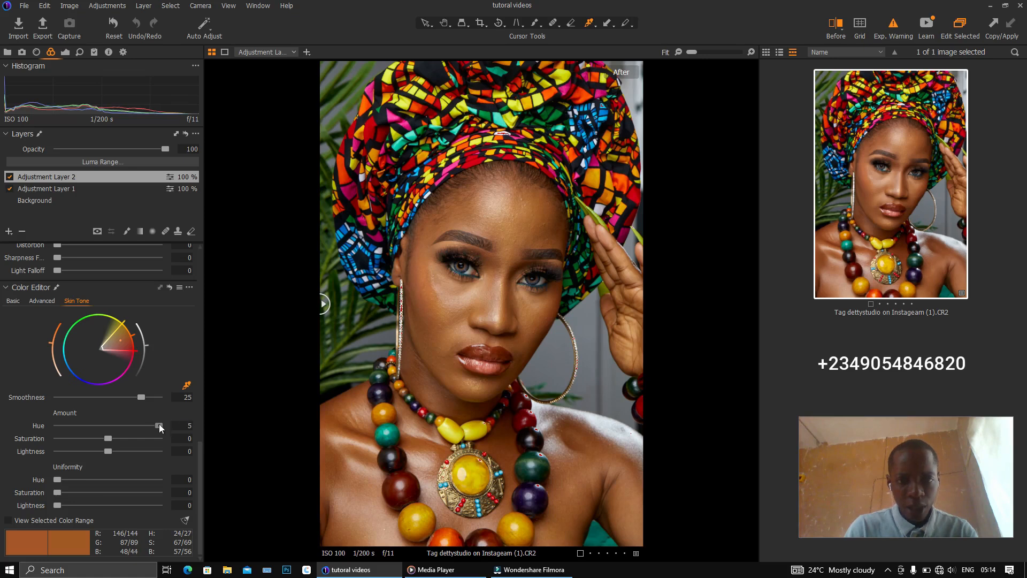
pyautogui.moveTo(134, 427); pyautogui.dragTo(1, 431)
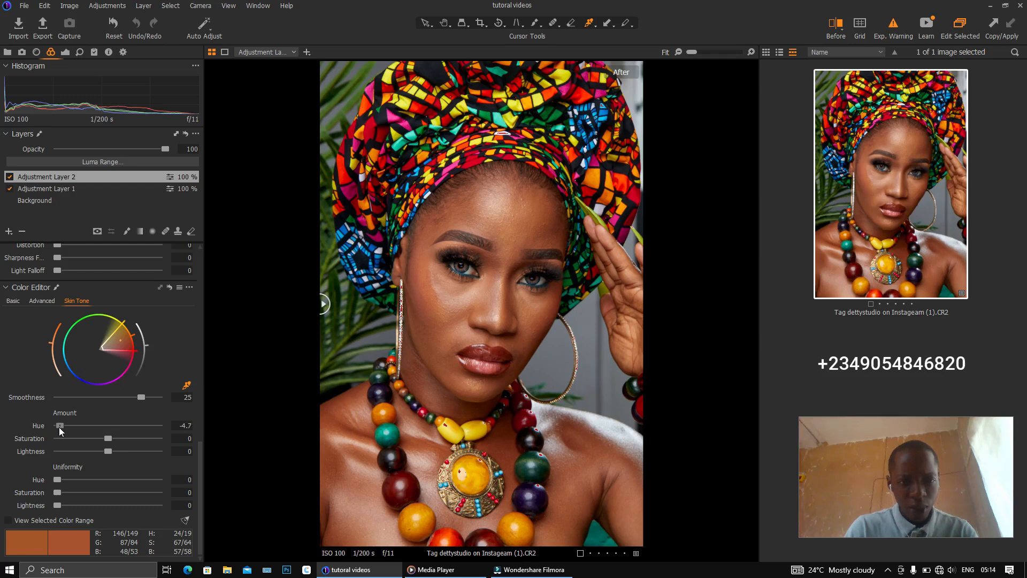
pyautogui.moveTo(83, 426); pyautogui.dragTo(105, 427)
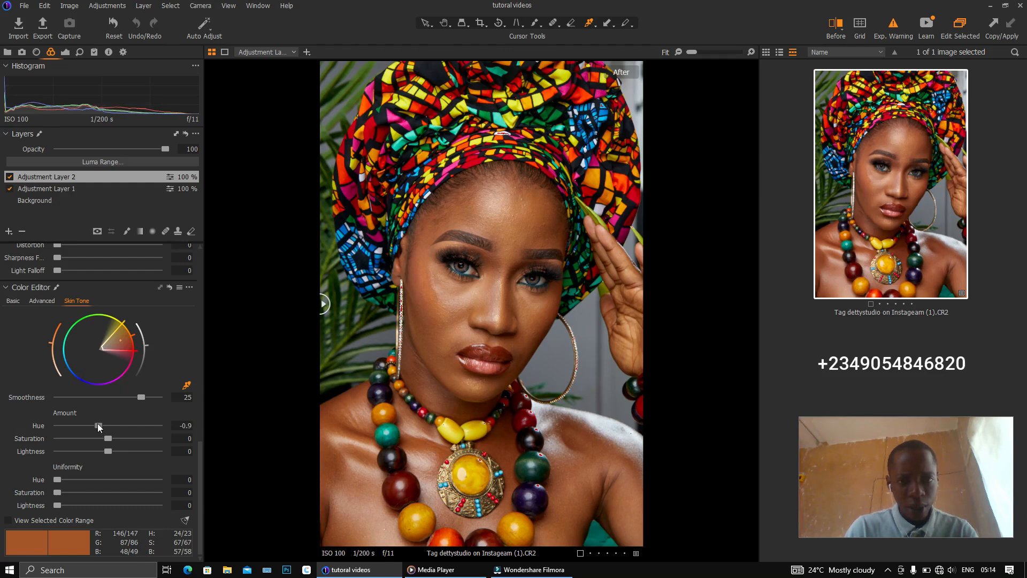
pyautogui.moveTo(93, 423); pyautogui.dragTo(88, 422)
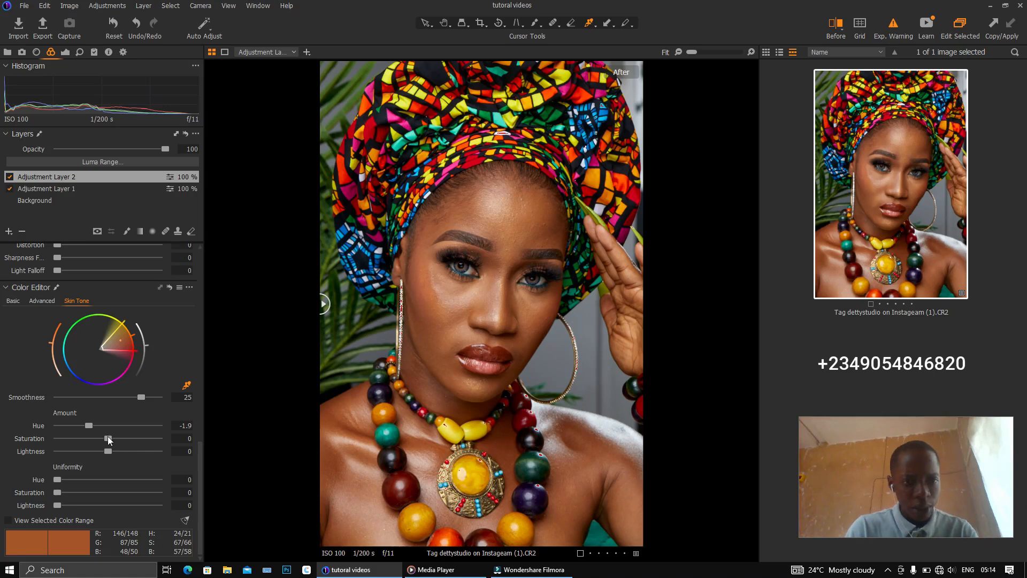
pyautogui.click(108, 438)
pyautogui.moveTo(108, 438); pyautogui.dragTo(113, 440)
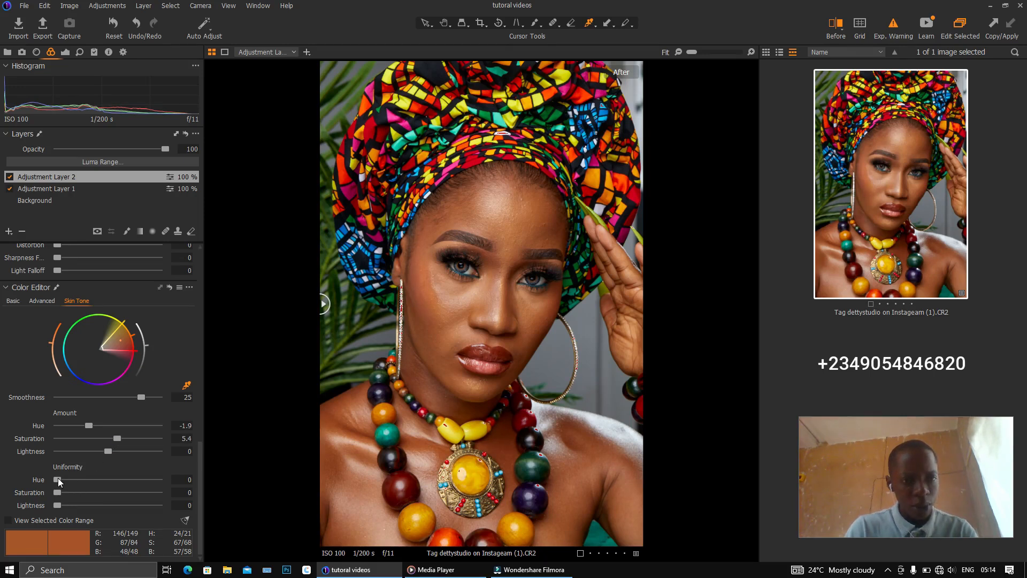
# Test the skin tone Uniformity hue across its full range and set it to 23
pyautogui.moveTo(57, 480); pyautogui.dragTo(203, 486)
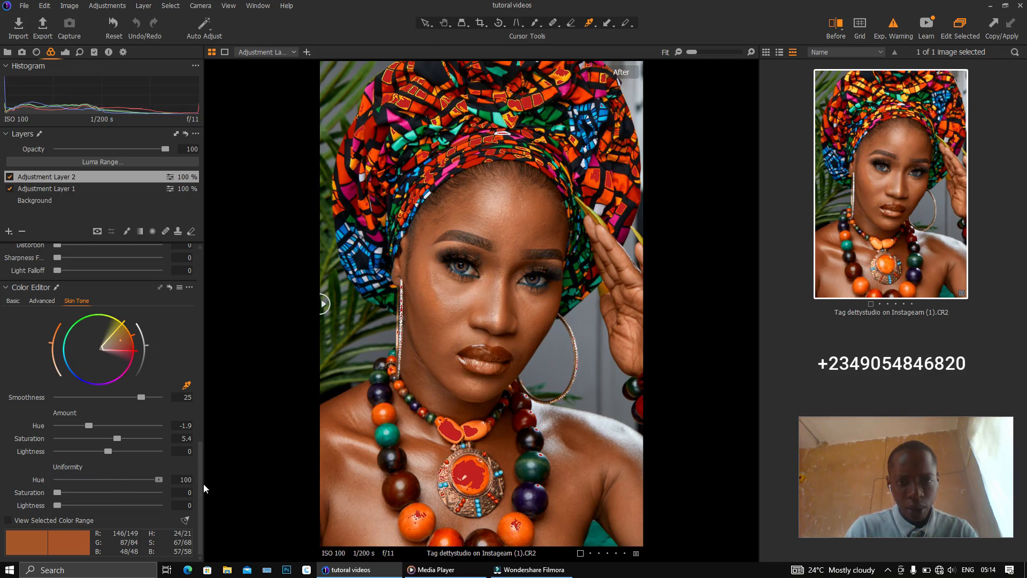
pyautogui.moveTo(160, 480); pyautogui.dragTo(42, 480)
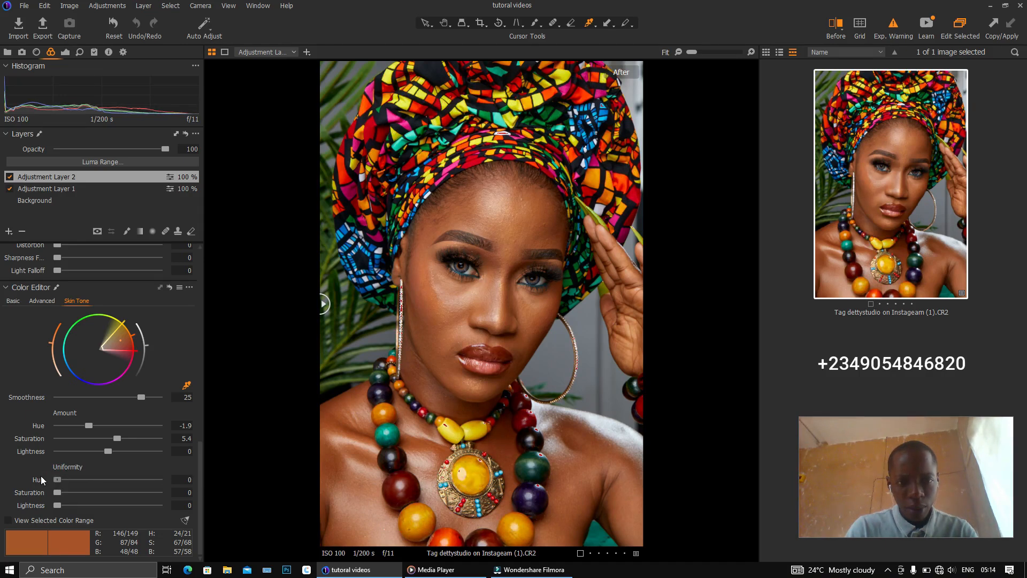
pyautogui.moveTo(97, 480); pyautogui.dragTo(181, 480)
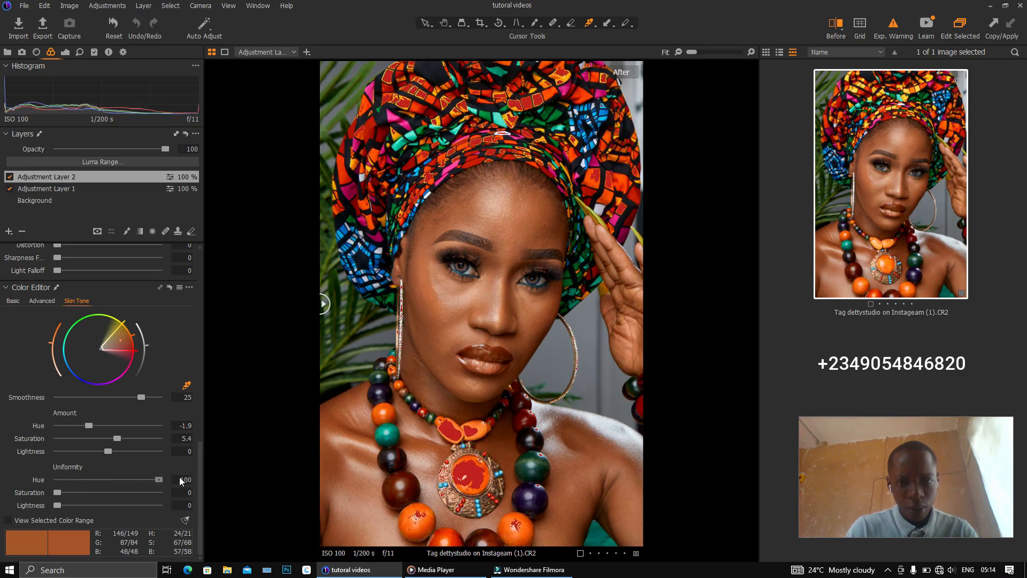
pyautogui.doubleClick(48, 480)
pyautogui.moveTo(57, 481); pyautogui.dragTo(88, 480)
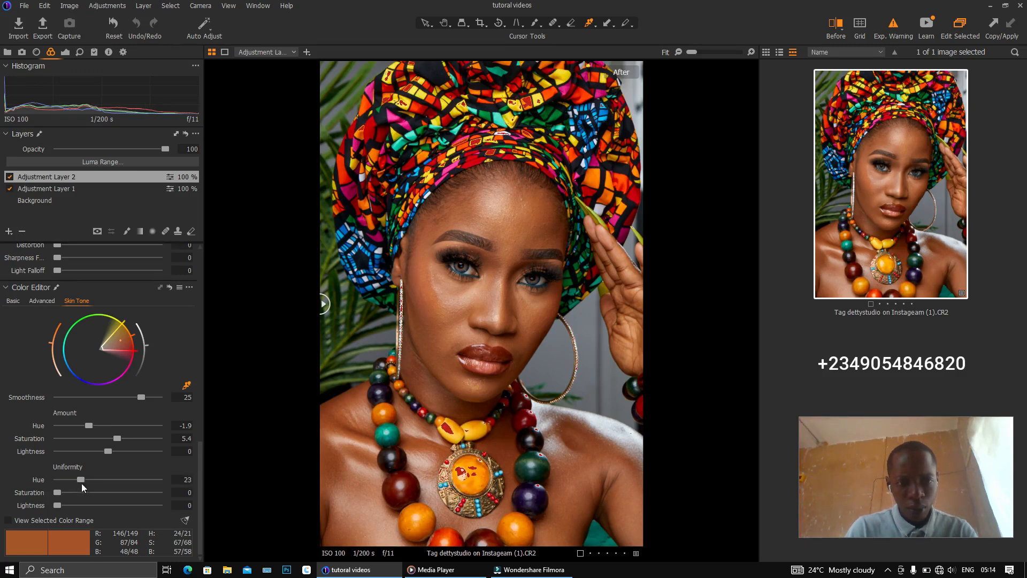
# Try the skin tone Uniformity saturation at its maximum, and reduce it to 17
pyautogui.moveTo(58, 492); pyautogui.dragTo(207, 479)
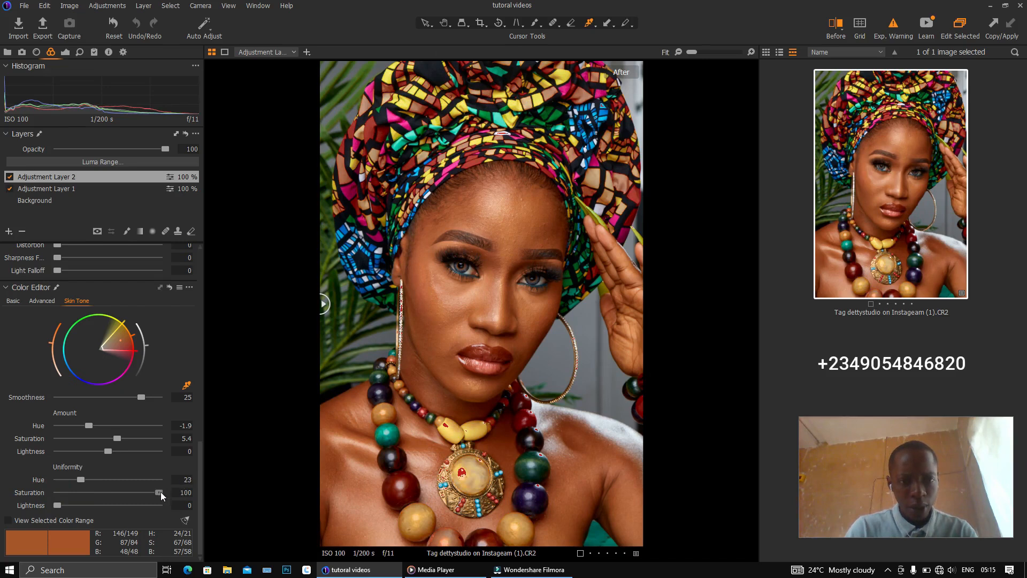
pyautogui.moveTo(141, 492); pyautogui.dragTo(101, 491)
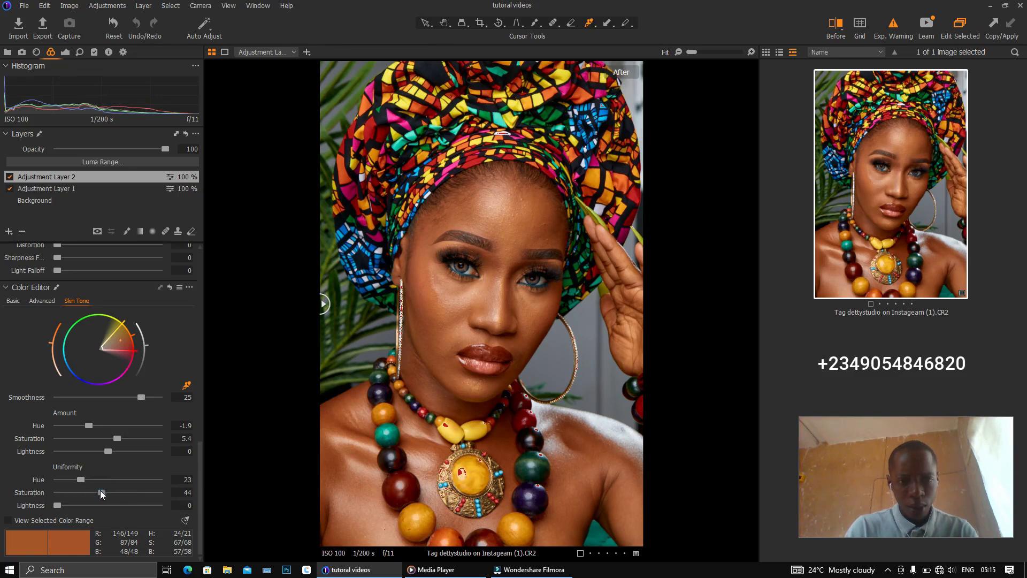
pyautogui.moveTo(96, 492); pyautogui.dragTo(89, 493)
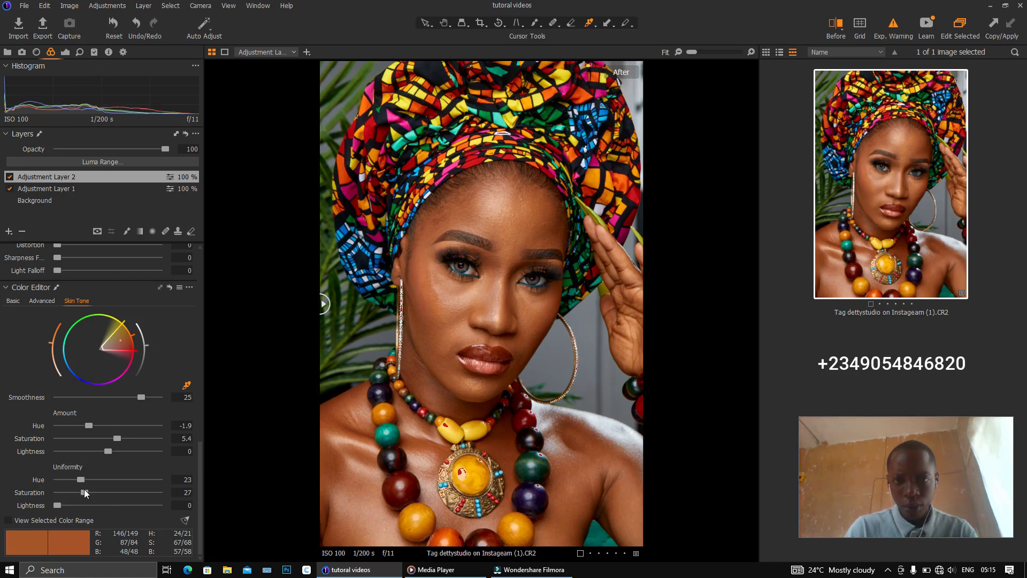
pyautogui.moveTo(85, 489); pyautogui.dragTo(71, 489)
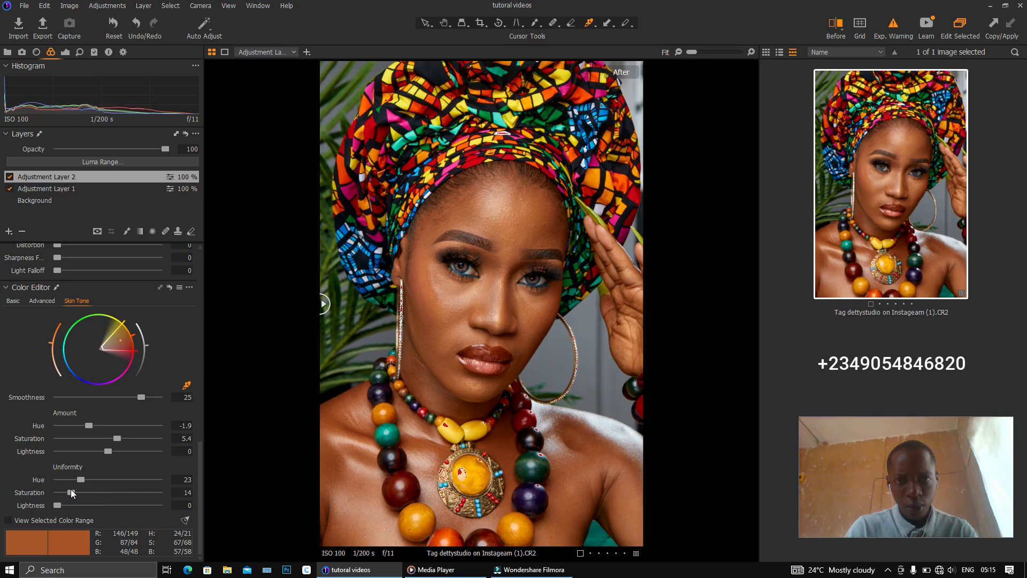
pyautogui.click(71, 491)
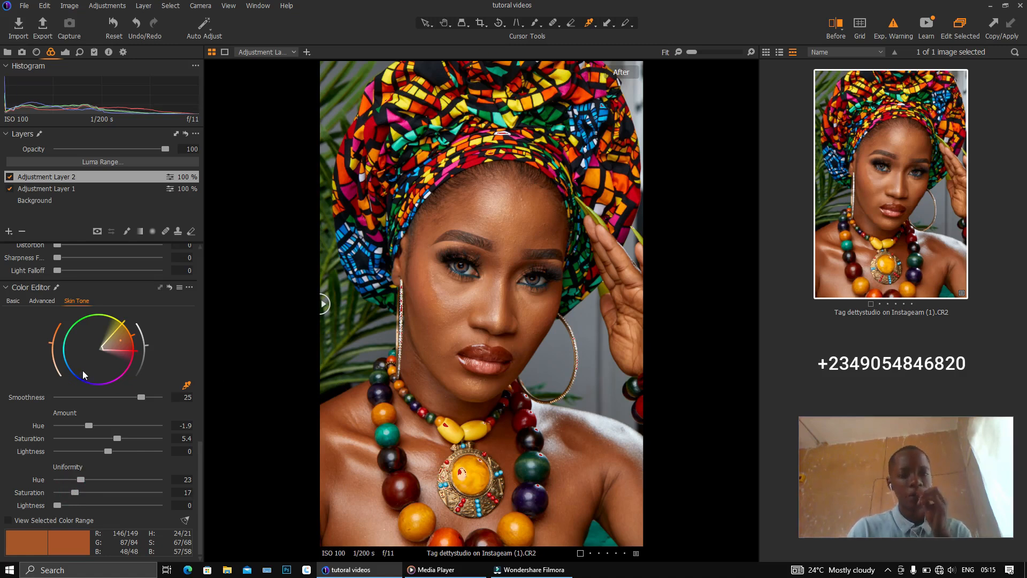
# Examine the skin tone change on the woman's face up close with the before/after comparison
pyautogui.scroll(10, 83, 374)
pyautogui.scroll(-8, 83, 374)
pyautogui.scroll(-1, 83, 370)
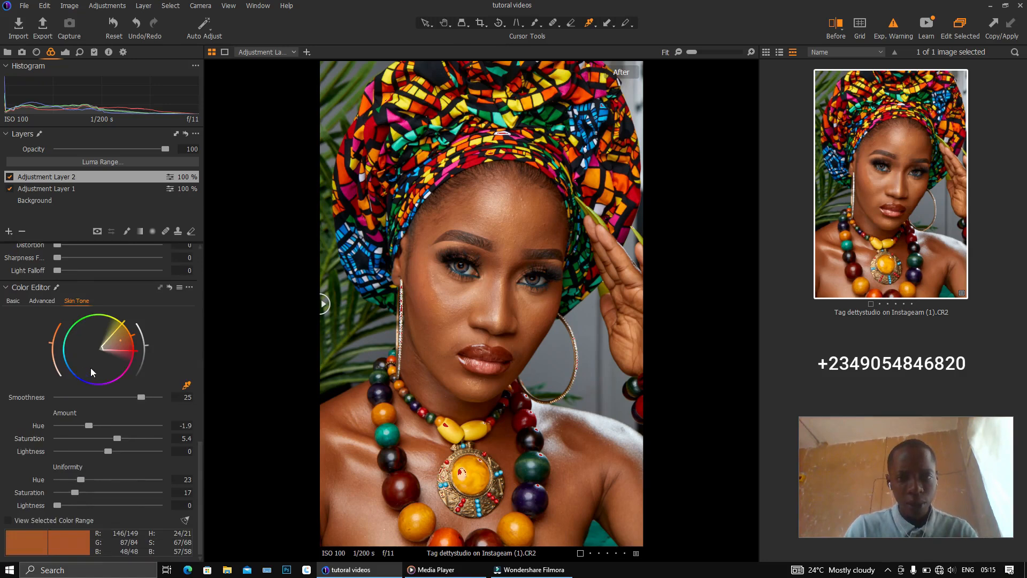
pyautogui.moveTo(329, 304); pyautogui.dragTo(304, 284)
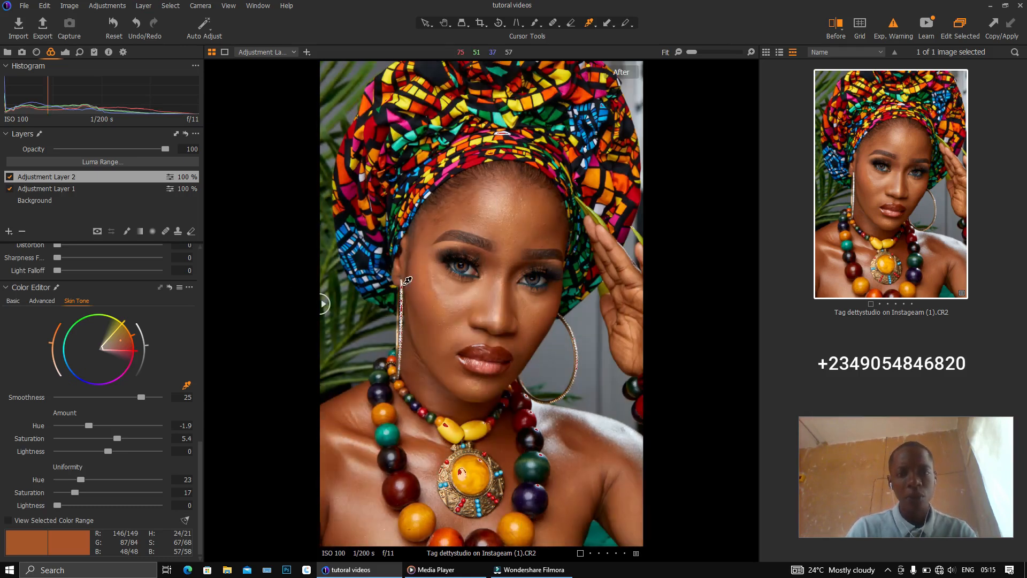
pyautogui.scroll(6, 408, 281)
pyautogui.scroll(-5, 408, 280)
pyautogui.scroll(1, 408, 280)
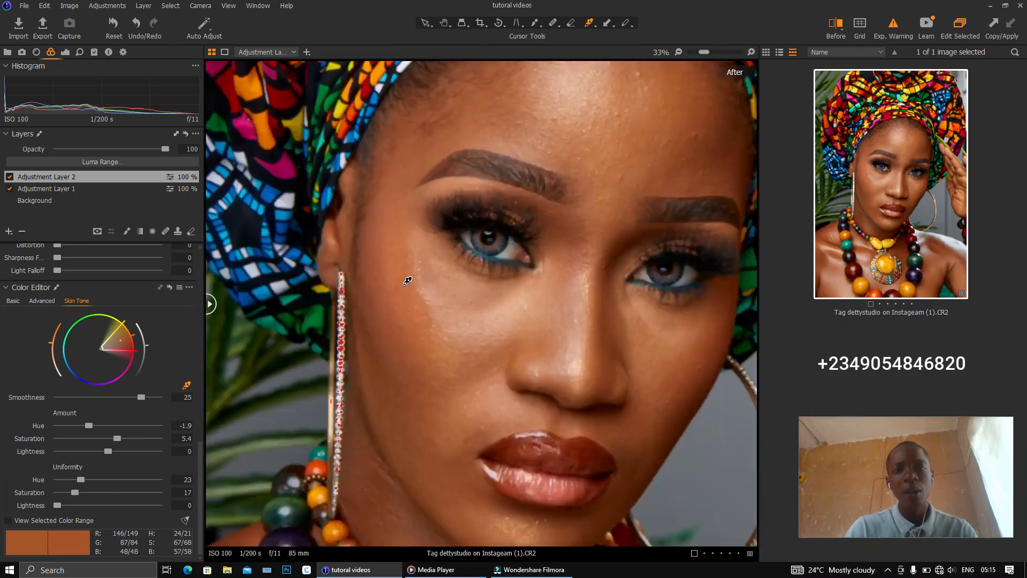
pyautogui.scroll(1, 408, 281)
pyautogui.scroll(-3, 408, 281)
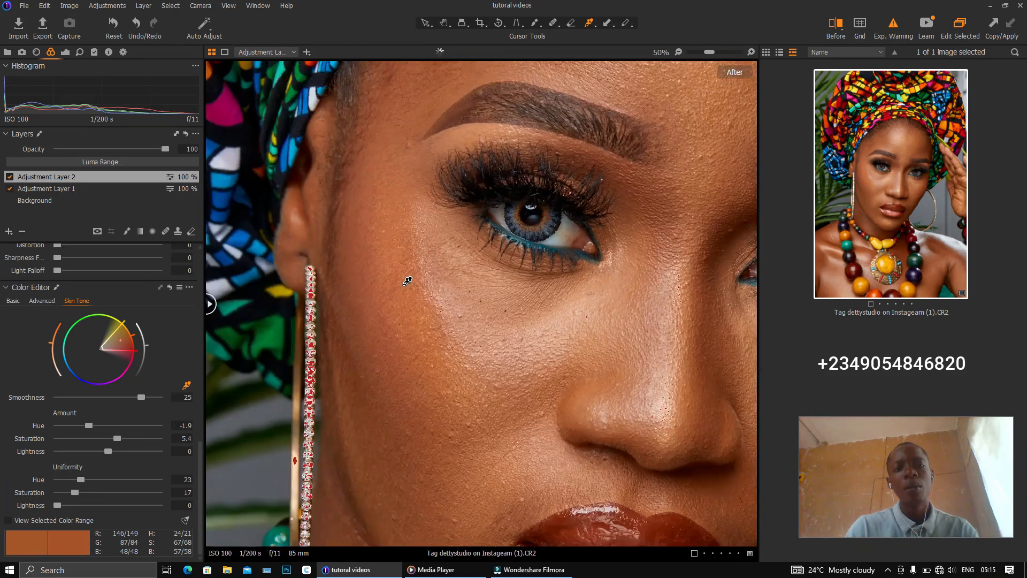
pyautogui.scroll(2, 408, 281)
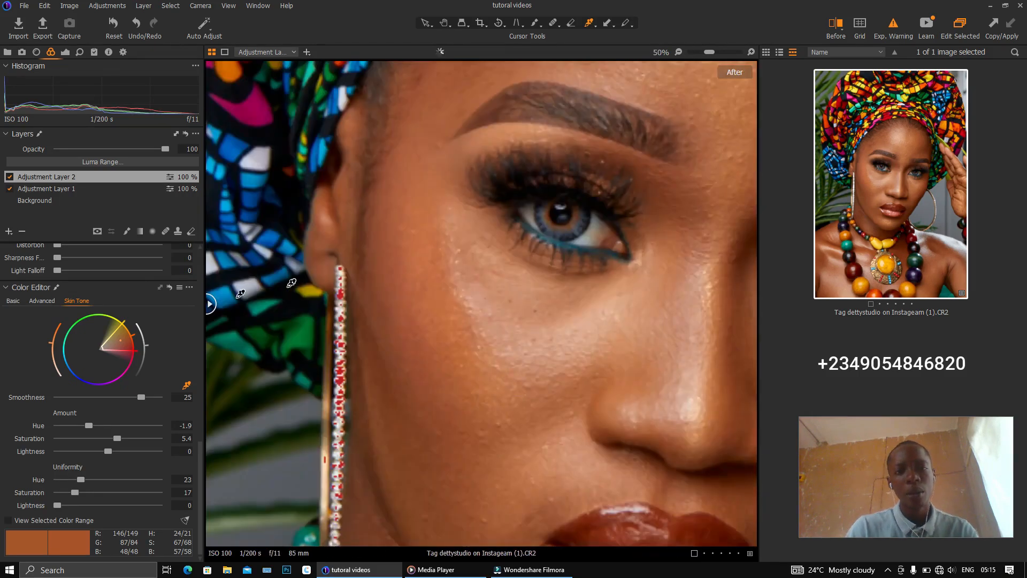
pyautogui.moveTo(218, 306); pyautogui.dragTo(519, 304)
pyautogui.moveTo(257, 343); pyautogui.dragTo(178, 312)
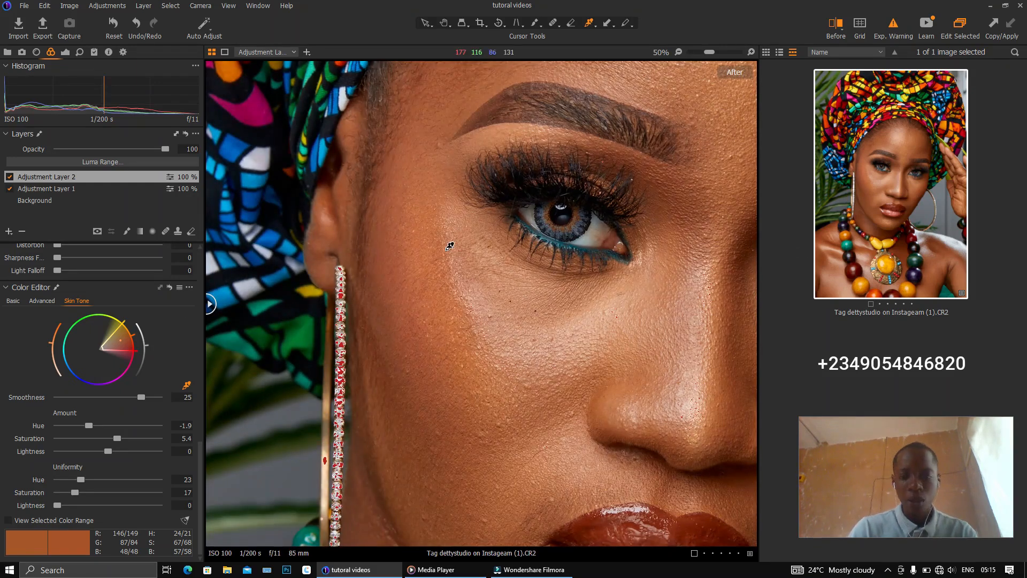
pyautogui.scroll(-3, 450, 246)
pyautogui.scroll(-1, 449, 246)
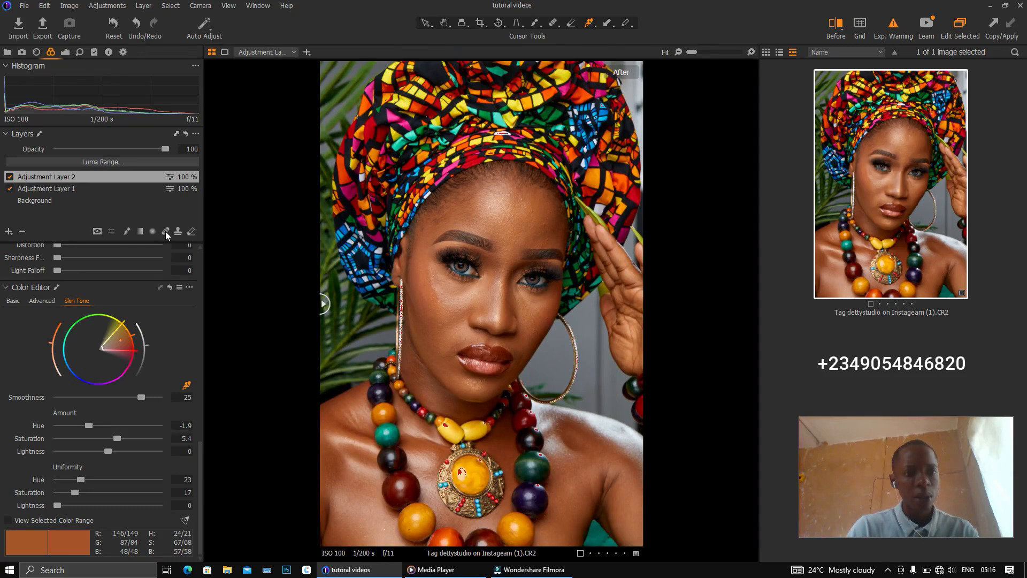
# Erase Adjustment Layer 2's mask from the patterned headwrap and check the edit with the mask hidden in the before/after comparison
pyautogui.click(191, 231)
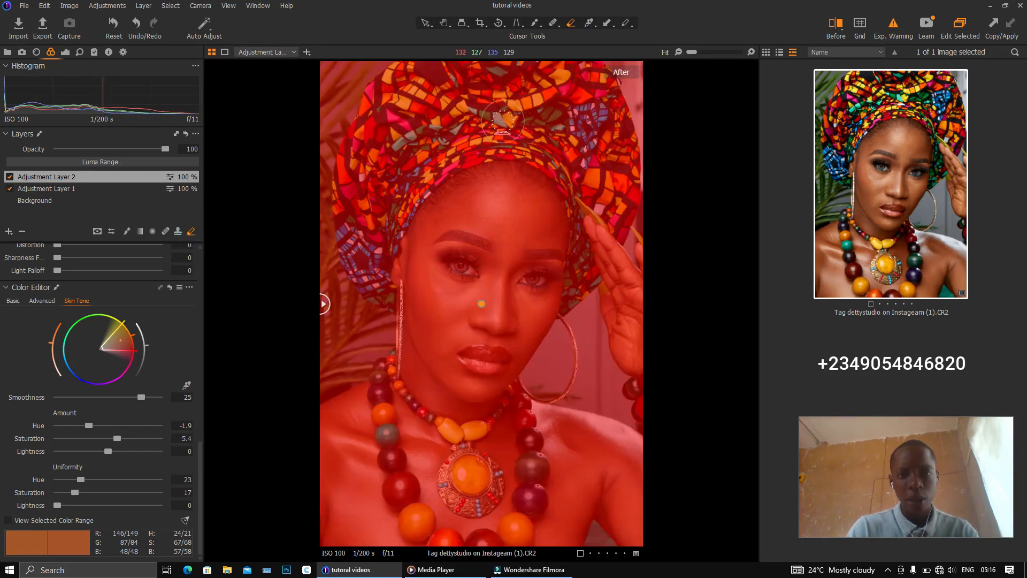
pyautogui.moveTo(434, 97)
pyautogui.mouseDown()
pyautogui.moveTo(486, 93)
pyautogui.moveTo(431, 94)
pyautogui.moveTo(531, 86)
pyautogui.moveTo(424, 88)
pyautogui.moveTo(520, 64)
pyautogui.moveTo(446, 76)
pyautogui.moveTo(433, 68)
pyautogui.moveTo(462, 61)
pyautogui.moveTo(416, 74)
pyautogui.moveTo(380, 117)
pyautogui.moveTo(361, 182)
pyautogui.moveTo(393, 96)
pyautogui.moveTo(346, 187)
pyautogui.moveTo(360, 266)
pyautogui.moveTo(368, 170)
pyautogui.moveTo(494, 99)
pyautogui.moveTo(391, 187)
pyautogui.moveTo(481, 119)
pyautogui.moveTo(519, 111)
pyautogui.moveTo(418, 168)
pyautogui.moveTo(517, 136)
pyautogui.moveTo(389, 181)
pyautogui.moveTo(363, 247)
pyautogui.moveTo(380, 148)
pyautogui.moveTo(370, 266)
pyautogui.moveTo(382, 170)
pyautogui.moveTo(516, 121)
pyautogui.moveTo(572, 140)
pyautogui.moveTo(460, 146)
pyautogui.moveTo(576, 121)
pyautogui.moveTo(441, 84)
pyautogui.moveTo(622, 90)
pyautogui.moveTo(468, 71)
pyautogui.moveTo(386, 85)
pyautogui.moveTo(369, 126)
pyautogui.moveTo(438, 73)
pyautogui.moveTo(528, 75)
pyautogui.moveTo(619, 118)
pyautogui.moveTo(637, 153)
pyautogui.moveTo(579, 85)
pyautogui.moveTo(605, 94)
pyautogui.moveTo(568, 68)
pyautogui.moveTo(598, 90)
pyautogui.moveTo(635, 156)
pyautogui.moveTo(618, 166)
pyautogui.moveTo(591, 131)
pyautogui.moveTo(558, 125)
pyautogui.moveTo(535, 132)
pyautogui.moveTo(578, 159)
pyautogui.moveTo(499, 134)
pyautogui.moveTo(438, 155)
pyautogui.moveTo(463, 140)
pyautogui.moveTo(476, 140)
pyautogui.moveTo(405, 177)
pyautogui.mouseUp()
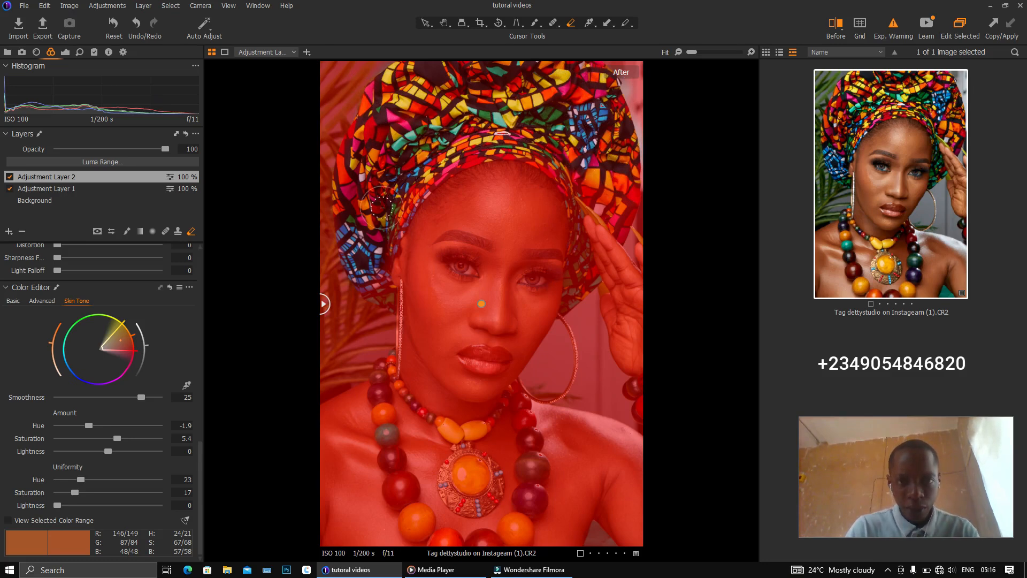
pyautogui.scroll(2, 382, 207)
pyautogui.scroll(3, 374, 204)
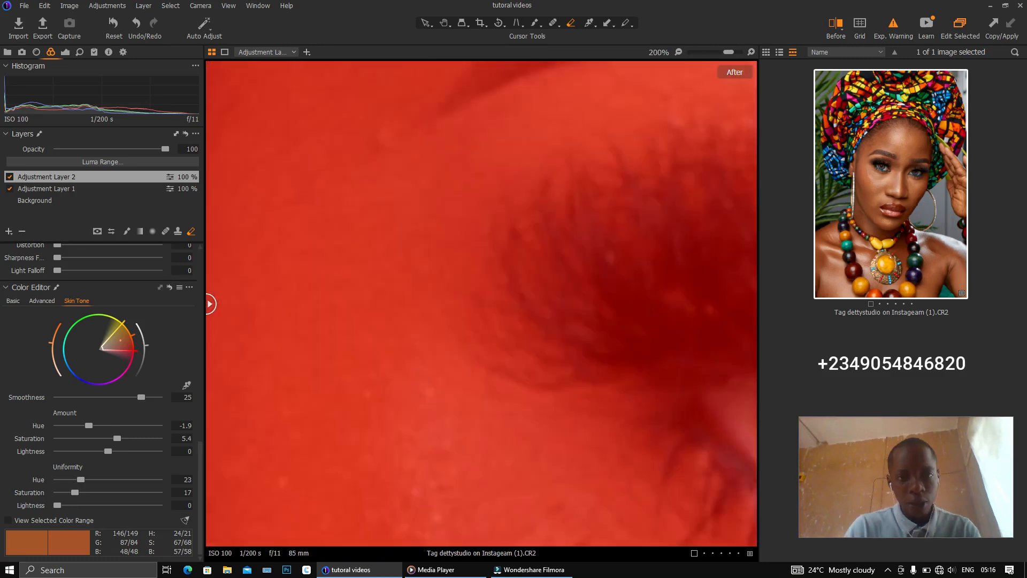
pyautogui.scroll(1, 382, 211)
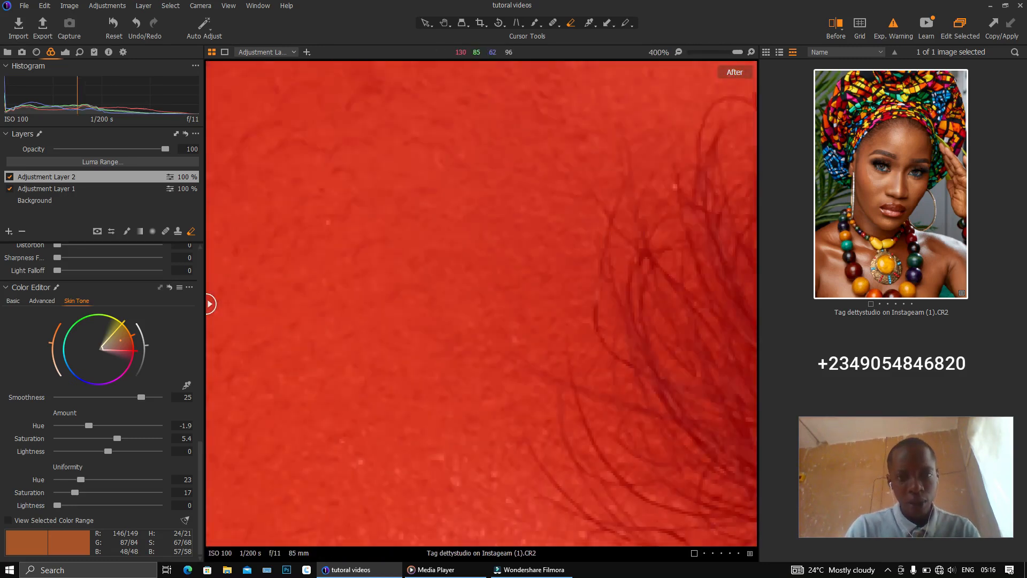
pyautogui.scroll(-1, 379, 169)
pyautogui.scroll(-4, 379, 169)
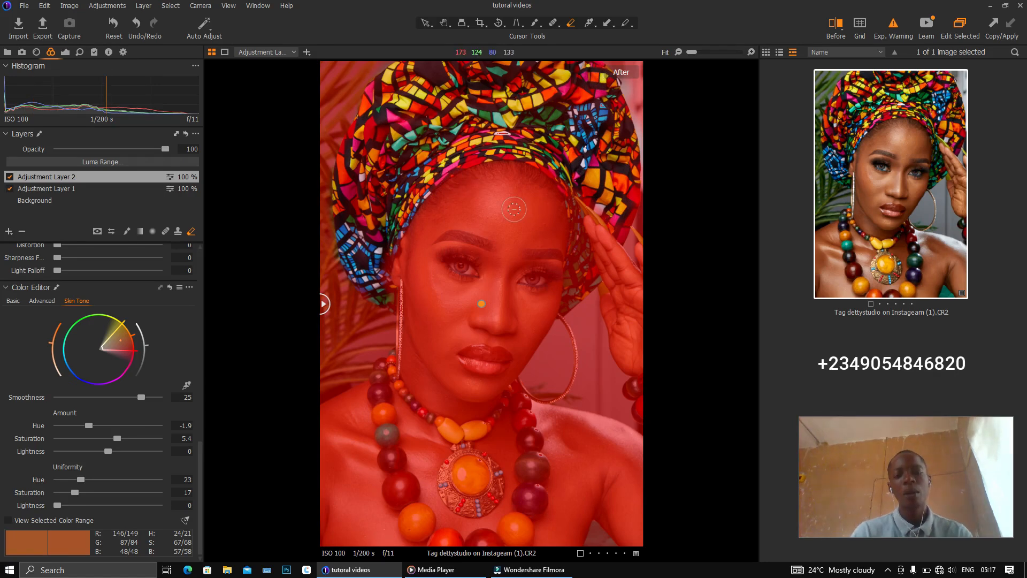
pyautogui.press('m')
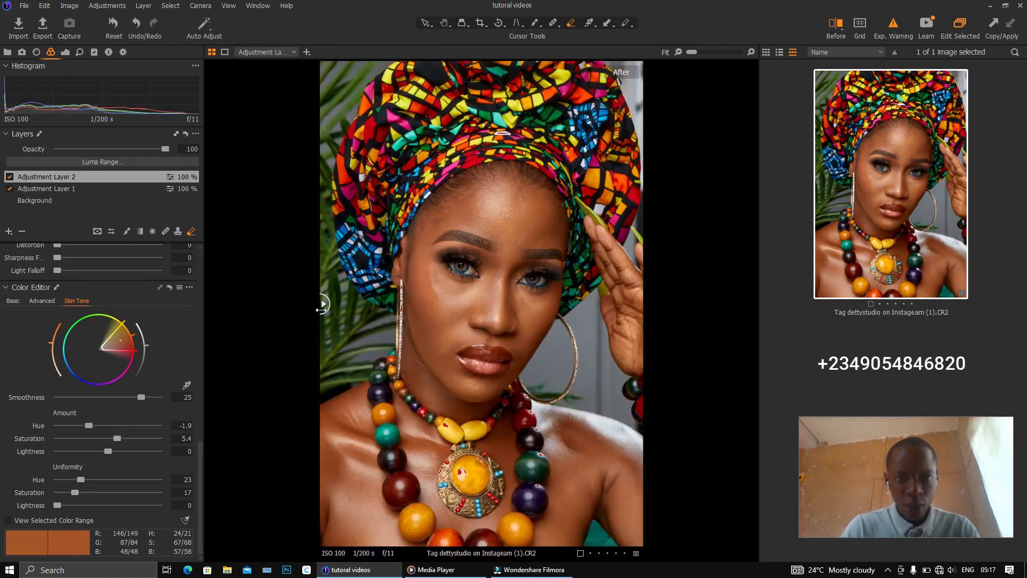
pyautogui.moveTo(390, 304); pyautogui.dragTo(255, 313)
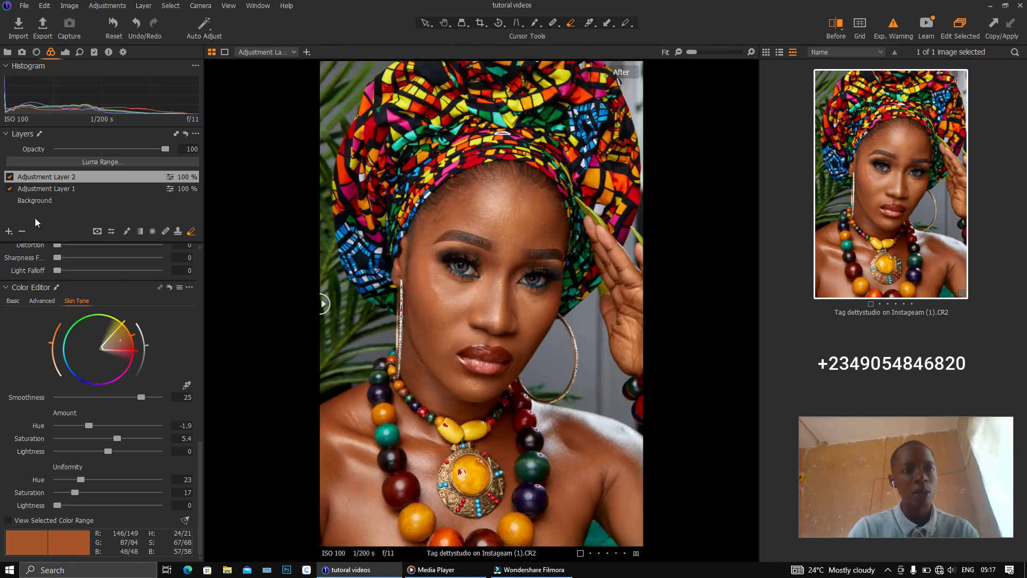
# On Adjustment Layer 1, lower the highlights to -24 and set the exposure to -0.63
pyautogui.click(61, 188)
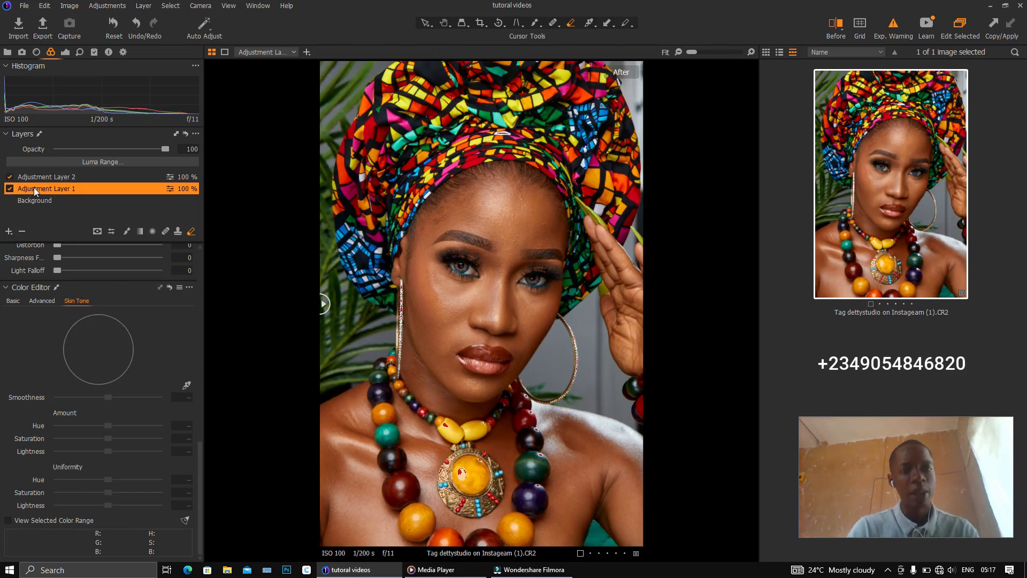
pyautogui.click(65, 52)
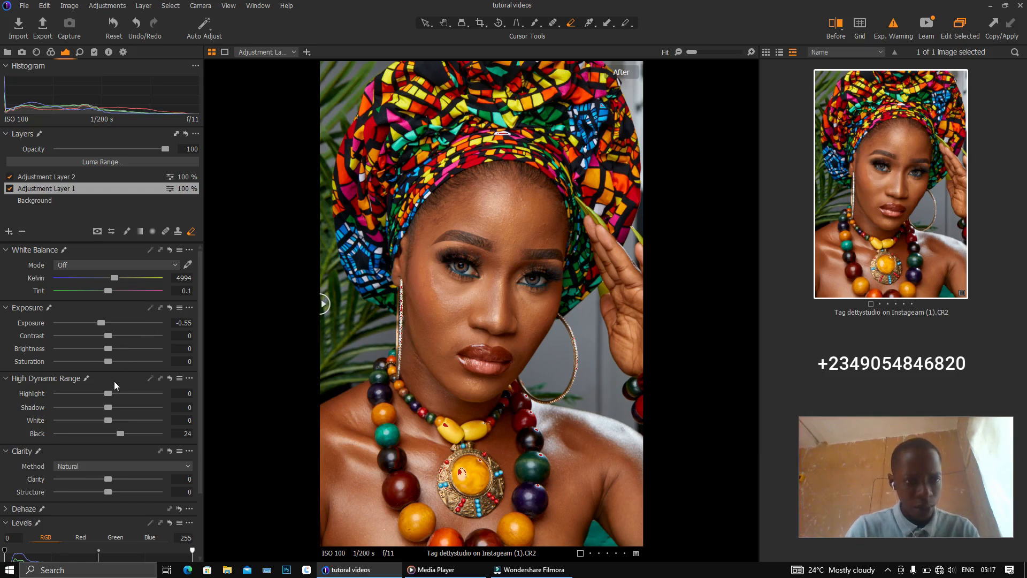
pyautogui.moveTo(109, 395); pyautogui.dragTo(104, 396)
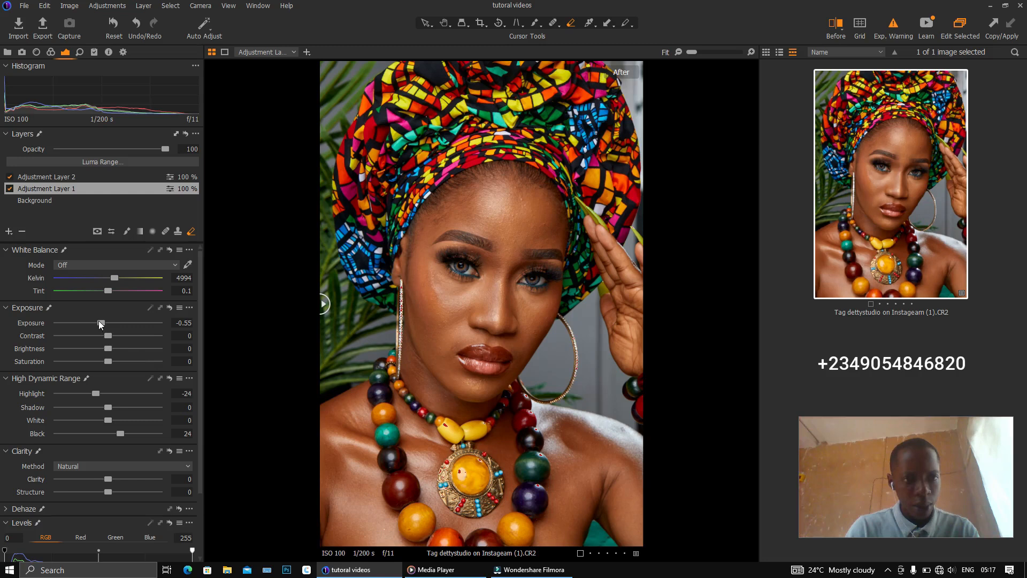
pyautogui.moveTo(100, 323); pyautogui.dragTo(100, 323)
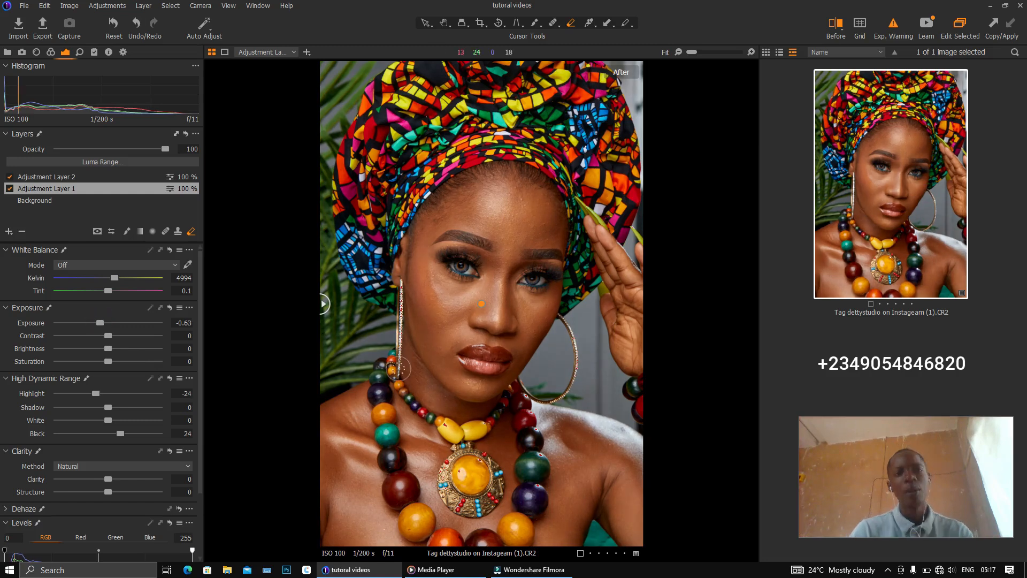
# Compare the portrait before and after the edits, both close up on the face and in full view
pyautogui.moveTo(325, 304); pyautogui.dragTo(493, 317)
pyautogui.scroll(1, 492, 317)
pyautogui.scroll(2, 492, 317)
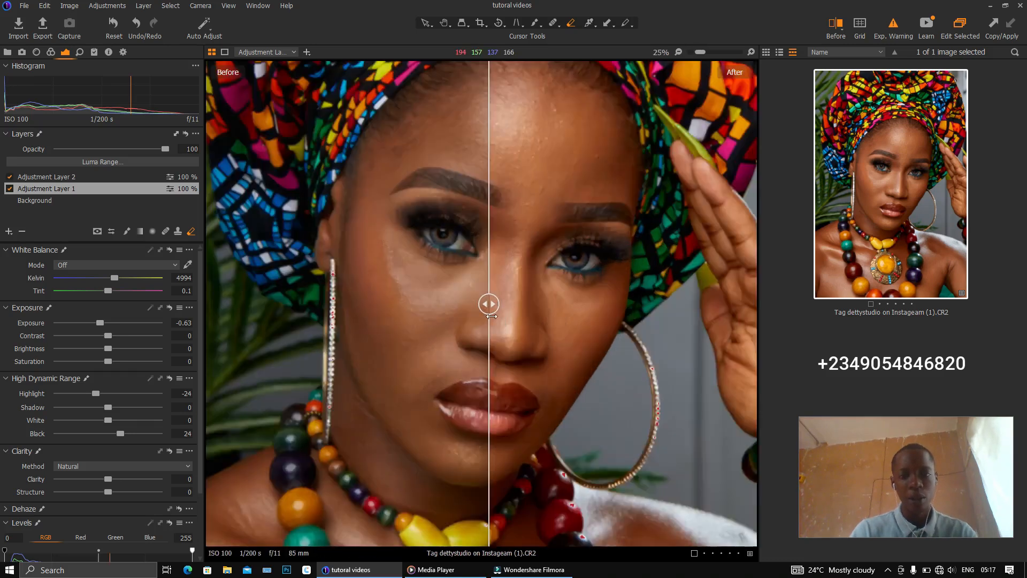
pyautogui.scroll(-1, 492, 317)
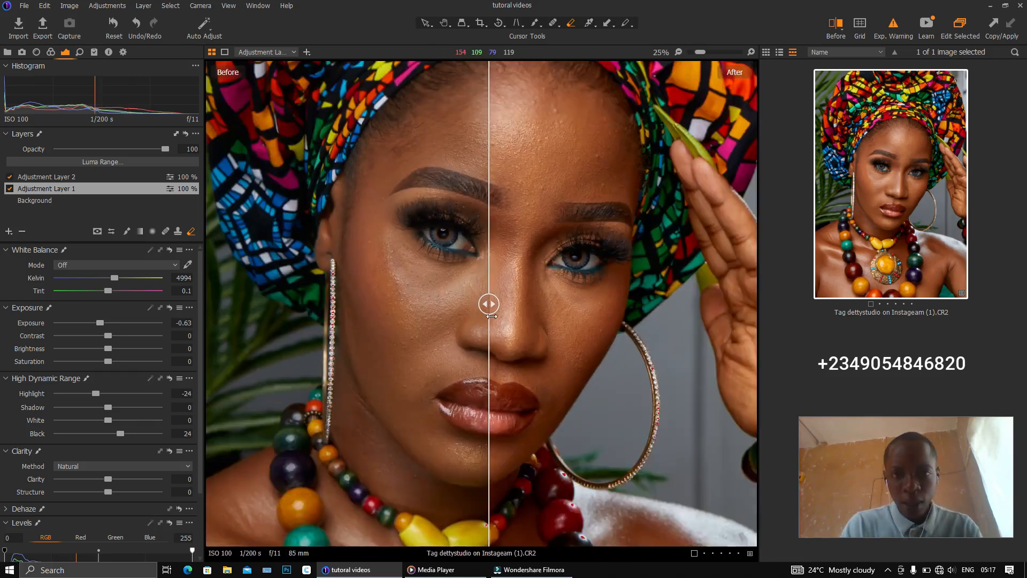
pyautogui.scroll(-2, 492, 316)
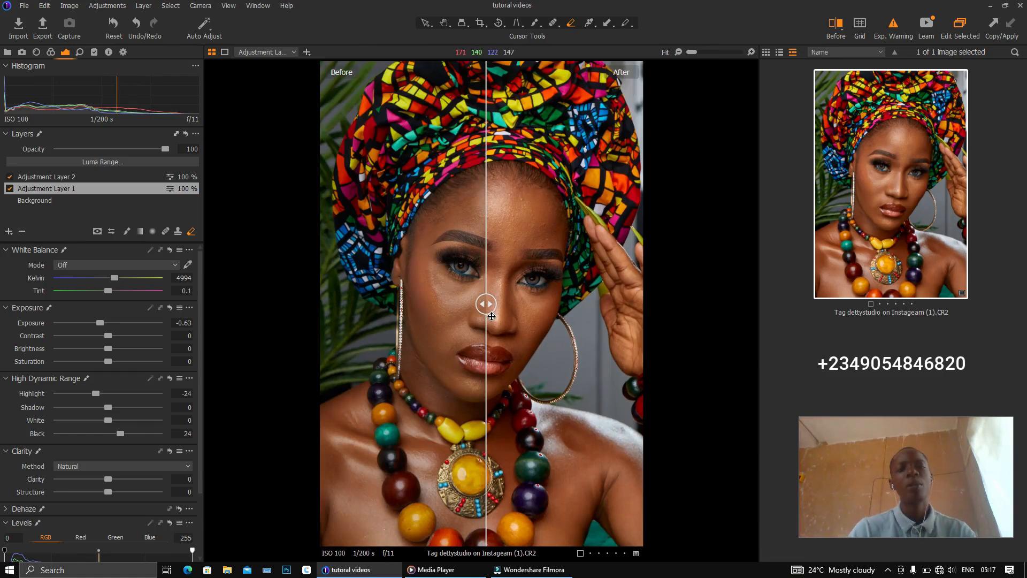
# Examine the edited portrait across the whole frame and close up on the face, and compare it with the original at the face's centre
pyautogui.moveTo(486, 313); pyautogui.dragTo(229, 321)
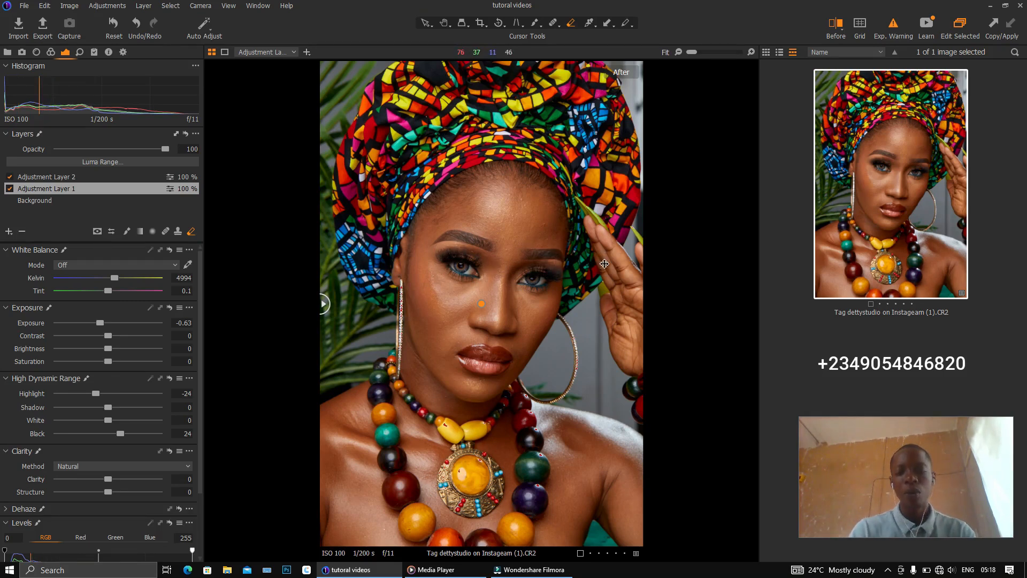
pyautogui.hotkey('ctrl', '+')
pyautogui.hotkey('ctrl', '+')
pyautogui.hotkey('ctrl', '+')
pyautogui.hotkey('ctrl', '+')
pyautogui.hotkey('ctrl', '-')
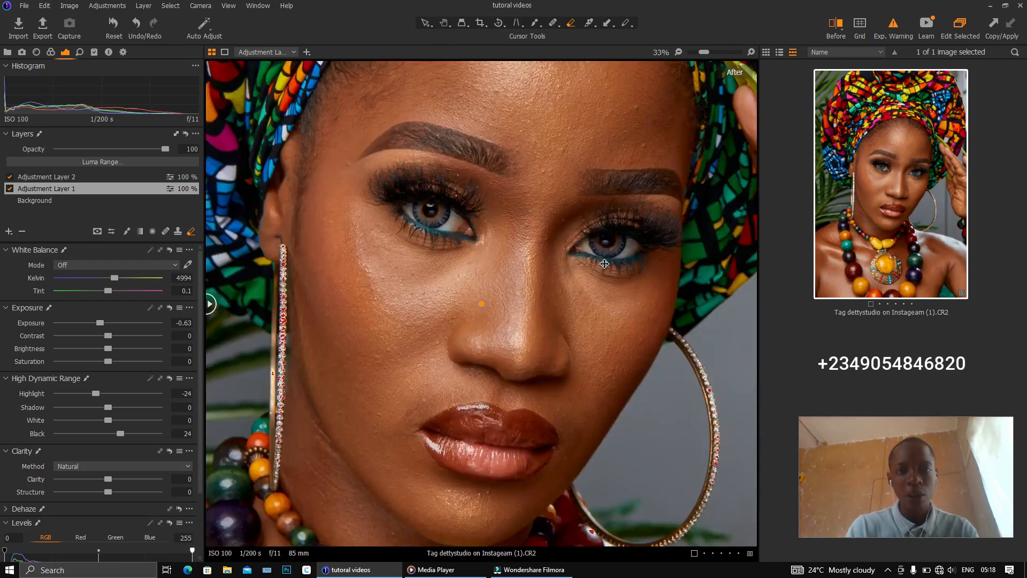
pyautogui.hotkey('ctrl', '-')
pyautogui.hotkey('ctrl', '-')
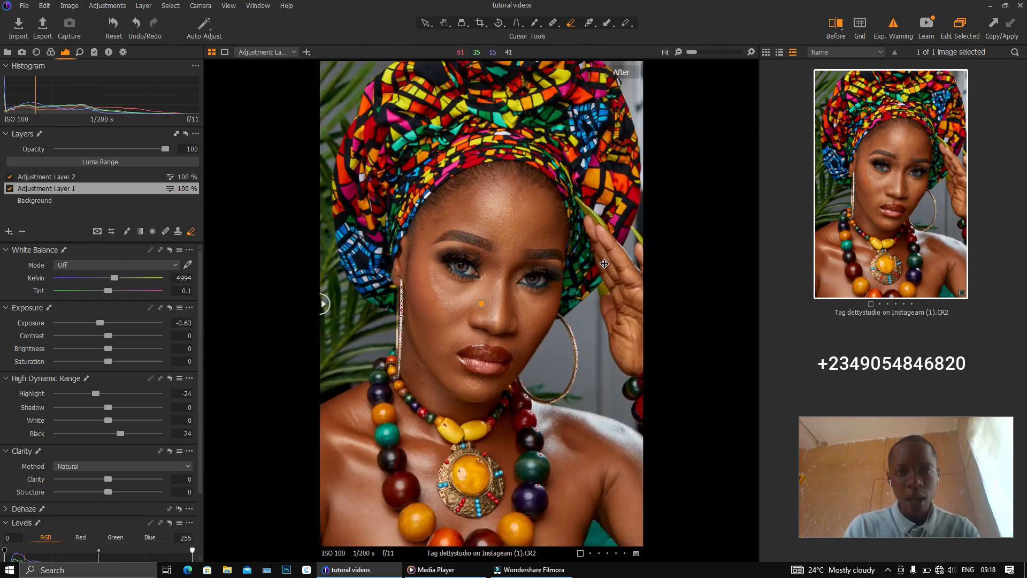
pyautogui.hotkey('ctrl', '+')
pyautogui.hotkey('ctrl', '-')
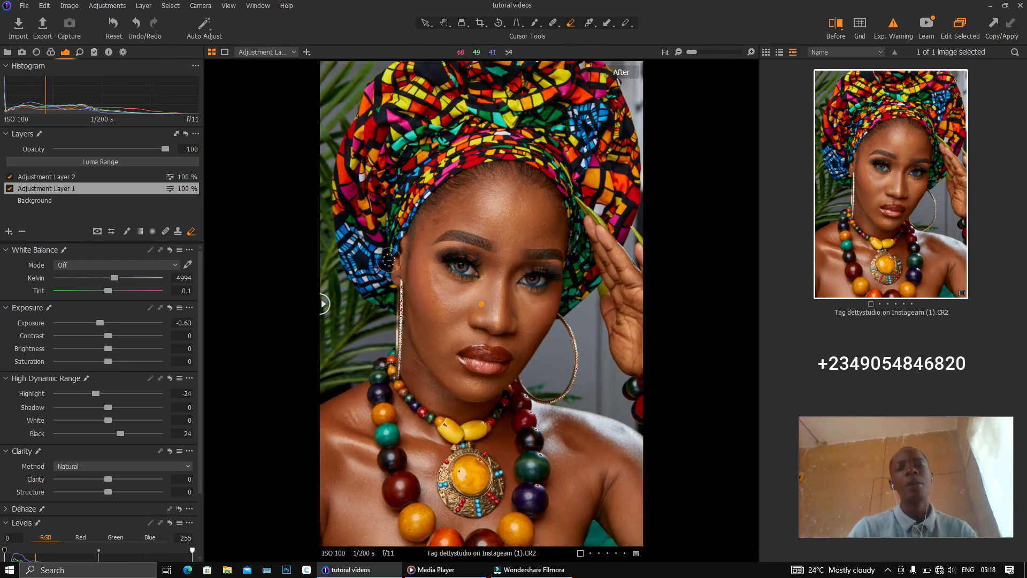
pyautogui.moveTo(325, 304); pyautogui.dragTo(475, 309)
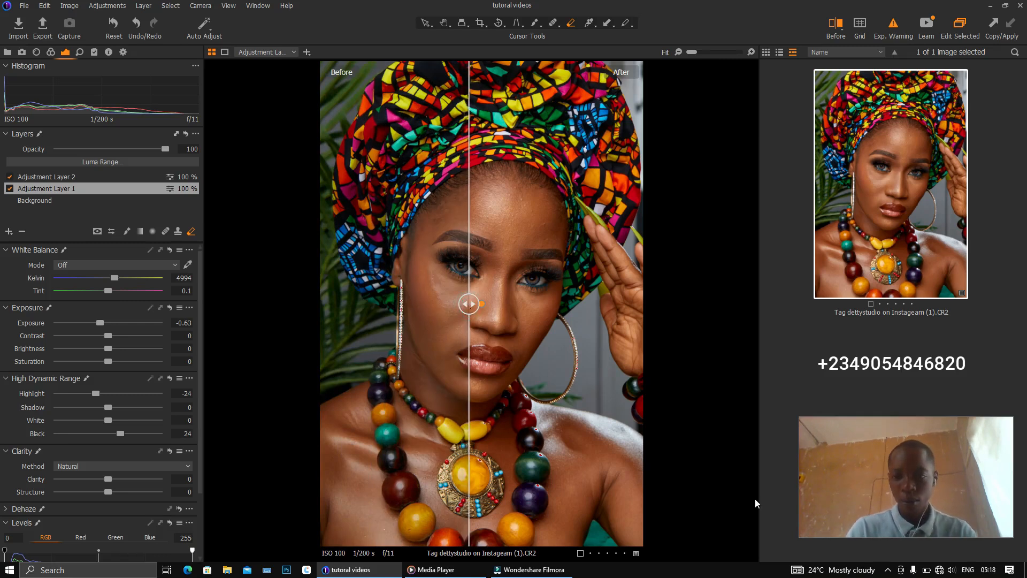
pyautogui.click(888, 570)
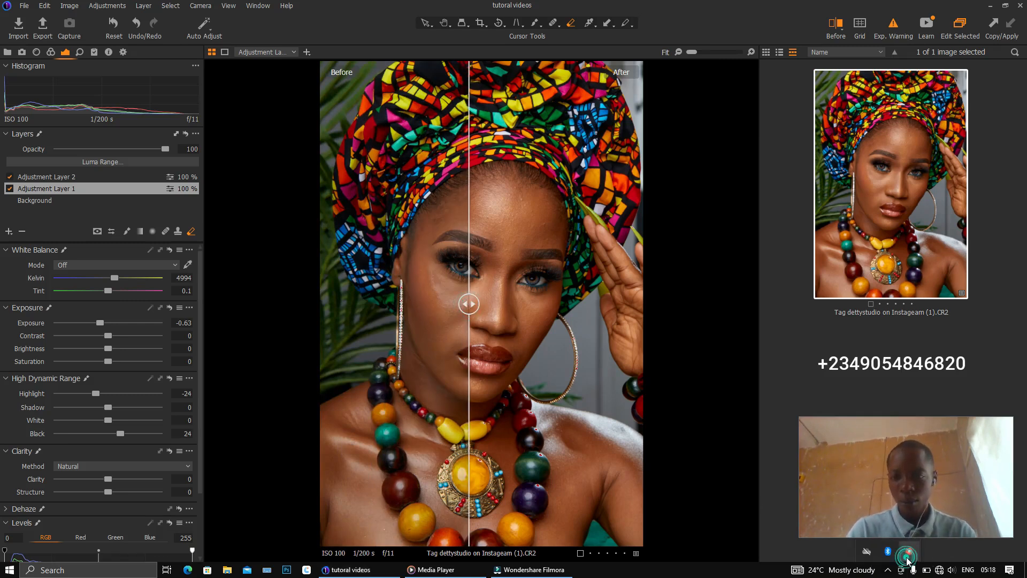
pyautogui.rightClick(910, 551)
pyautogui.click(929, 554)
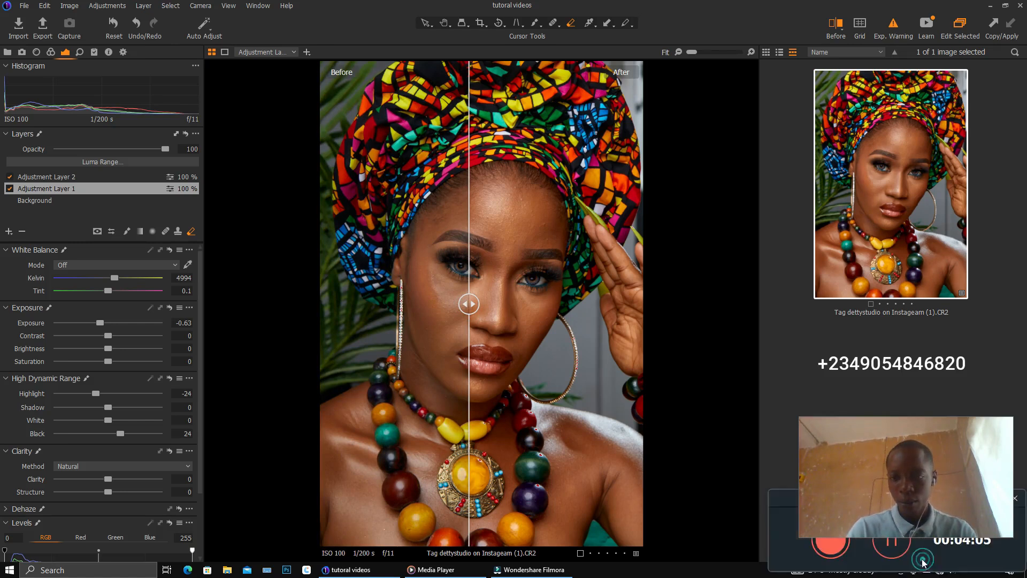
pyautogui.moveTo(770, 494); pyautogui.dragTo(599, 413)
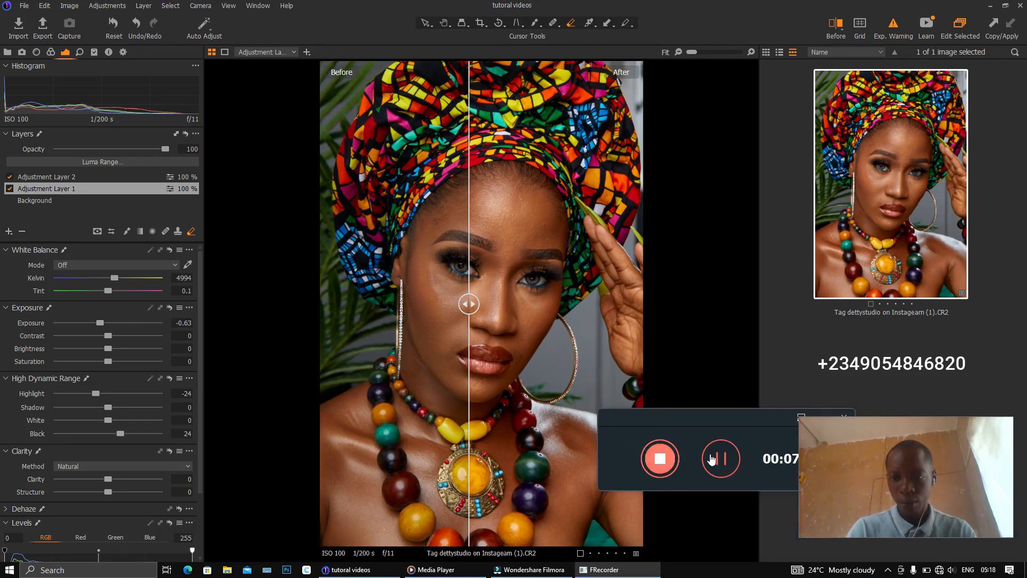